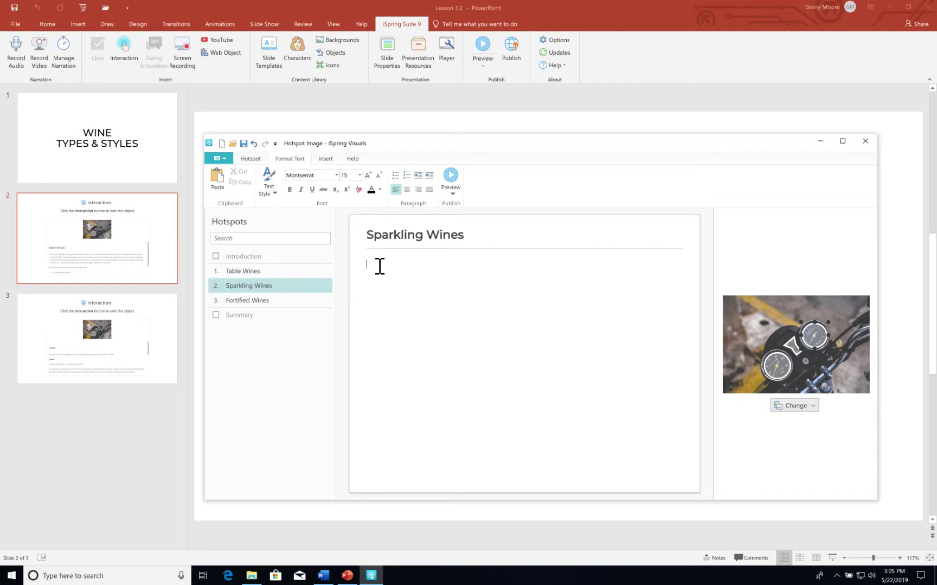
Clear the stray text from the Sparkling Wines hotspot and replace the text in the Word notebook with the copied sparkling wines passage
text(Versio)
double_click(380, 265)
key(BackSpace)
click(323, 576)
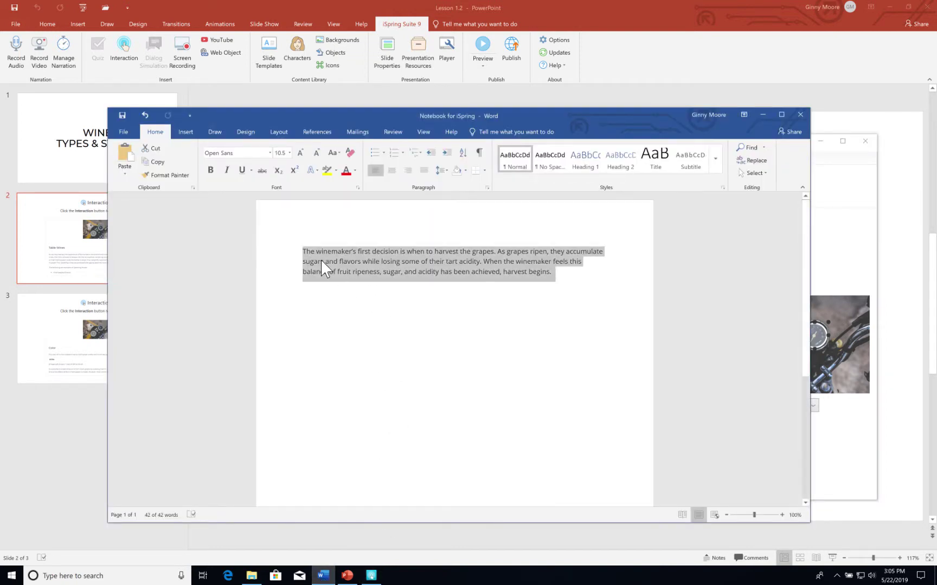
text(As we have learned, the byproducts of fermentation are alcohol and carbon dioxide (CO2). In the production of table wines, the CO2 is allowed to escape into the atmosphere, rendering a still wine. Sparkling wines, by contrast, depend on that CO2 trapped inside the bottle to obtain their delightful sparkle. We'll discover more about how they are made in Lesson Two. Sparkling wines are produced and appreciated the world over; below are some common examples you may be familiar with.  The following are examples of Sparkling Wines: Champagne (France) Cava (Spain) Prosecco (Italy))
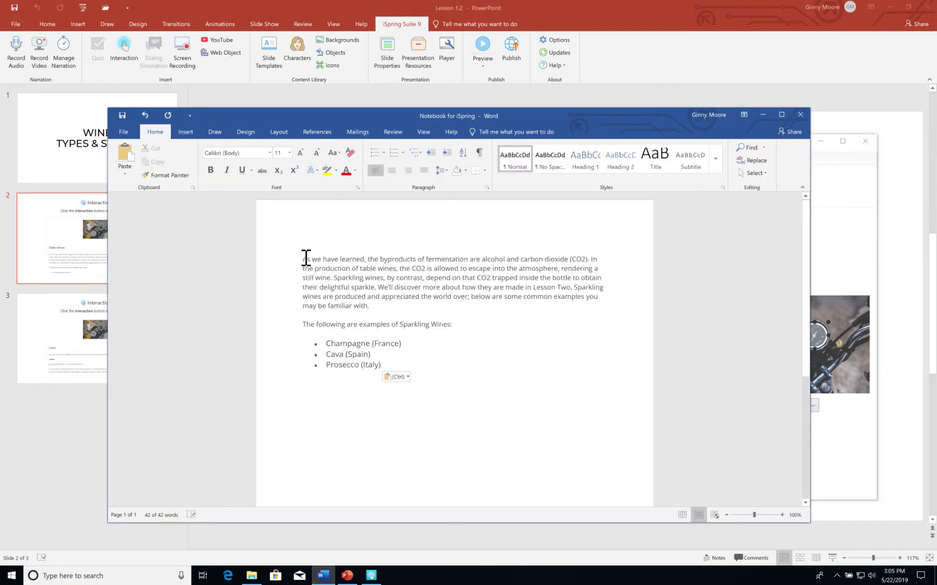
Copy the formatted sparkling wines passage from Word into the Sparkling Wines hotspot description in iSpring Visuals
drag(303, 259, 392, 364)
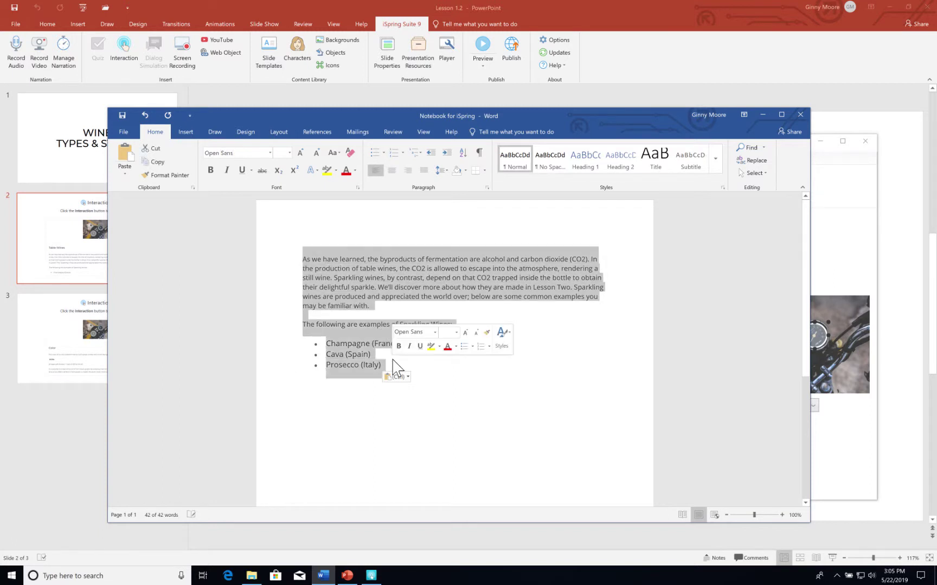
click(835, 223)
click(416, 269)
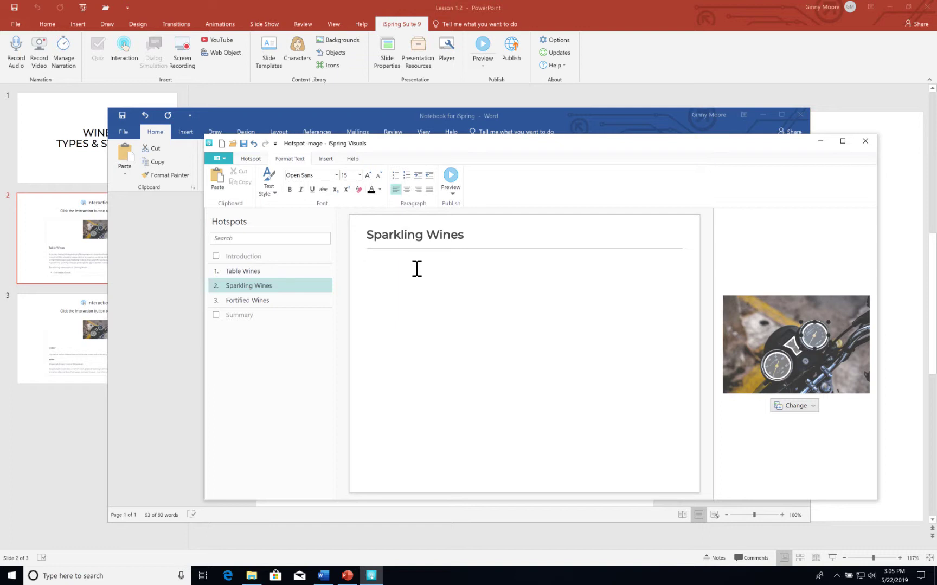
text(As we have learned, the byproducts of fermentation are alcohol and carbon dioxide (CO2). In the production of table wines, the CO2 is allowed to escape into the atmosphere, rendering a still wine. Sparkling wines, by contrast, depend on that CO2 trapped inside the bottle to obtain their delightful sparkle. We'll discover more about how they are made in Lesson Two. Sparkling wines are produced and appreciated the world over; below are some common examples you may be familiar with.  The following are examples of Sparkling Wines:  Champagne (France) Cava (Spain) Prosecco (Italy))
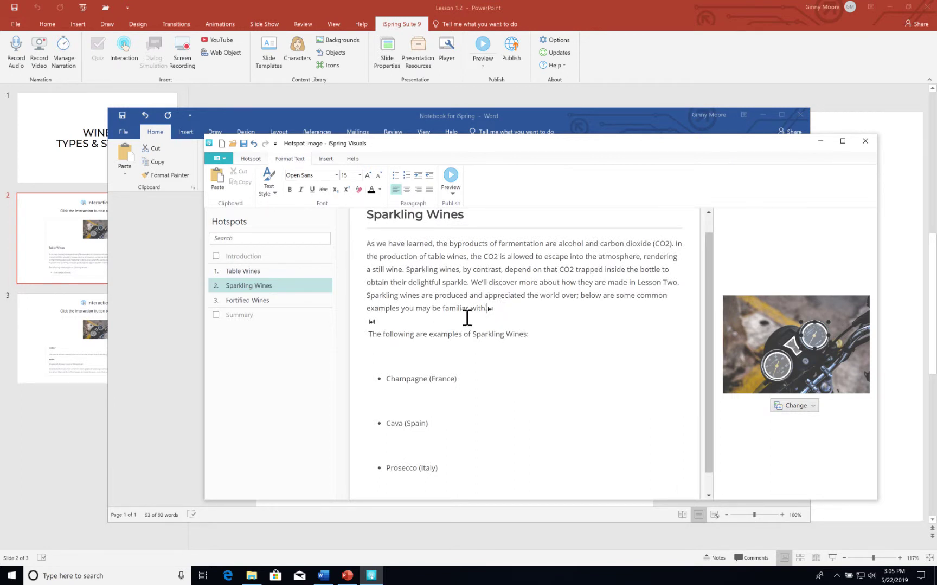
click(411, 323)
Paste the sparkling wines passage over the existing text in the Word notebook again, keeping text only
click(652, 518)
click(346, 371)
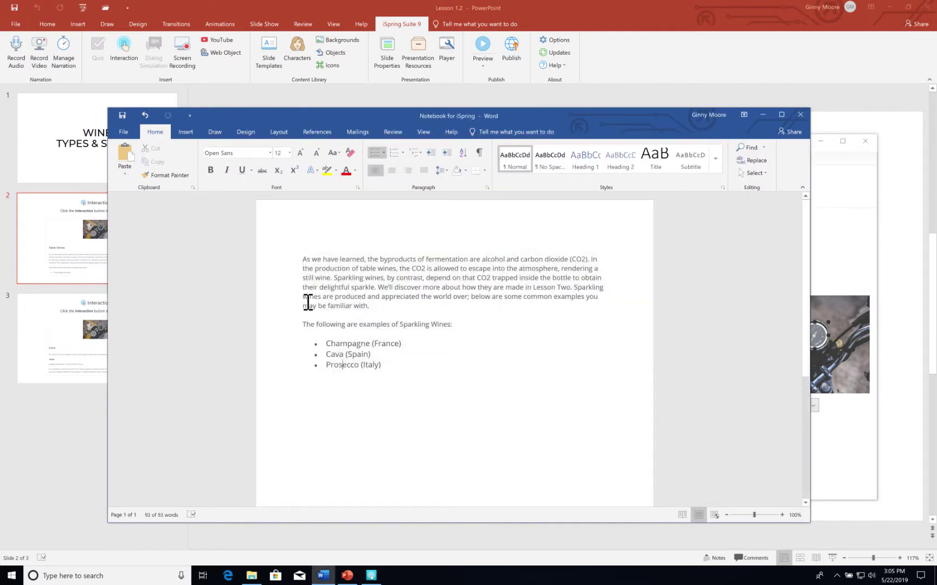
drag(304, 260, 395, 385)
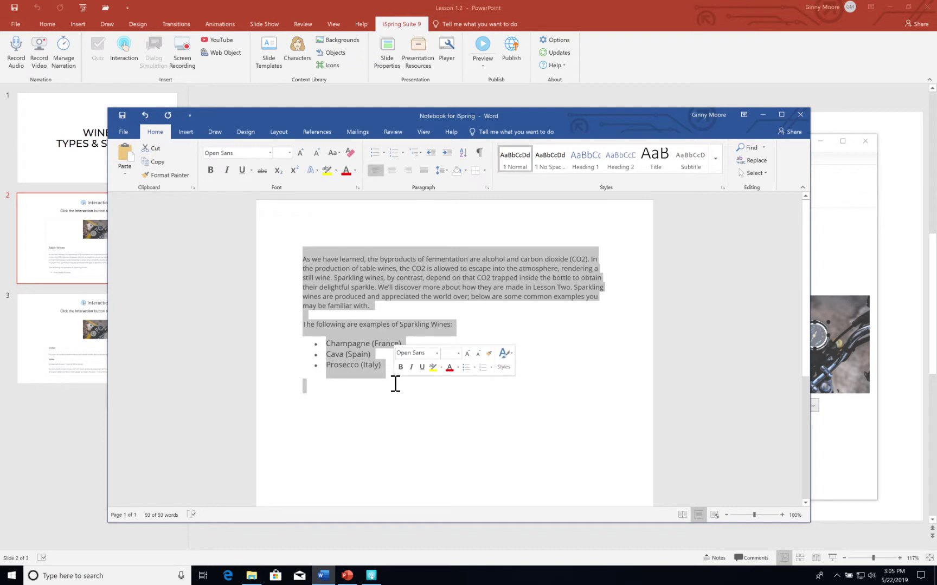
text(As we have learned, the byproducts of fermentation are alcohol and carbon dioxide (CO2). In the production of table wines, the CO2 is allowed to escape into the atmosphere, rendering a still wine. Sparkling wines, by contrast, depend on that CO2 trapped inside the bottle to obtain their delightful sparkle. We’ll discover more about how they are made in Lesson Two. Sparkling wines are produced and appreciated the world over; below are some common examples you may be familiar with.  The following are examples of Sparkling Wines:  Champagne (France) Cava (Spain) Prosecco (Italy))
click(404, 377)
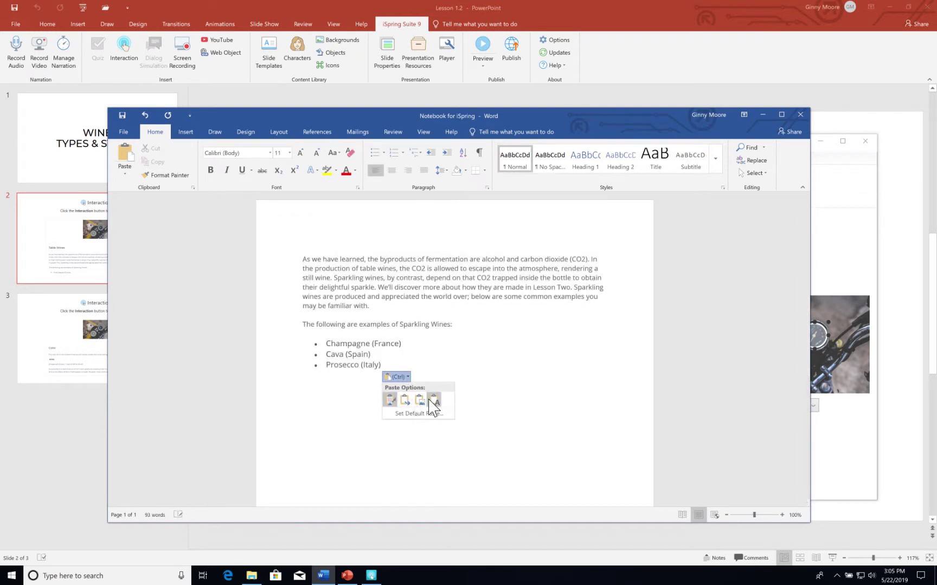
click(429, 401)
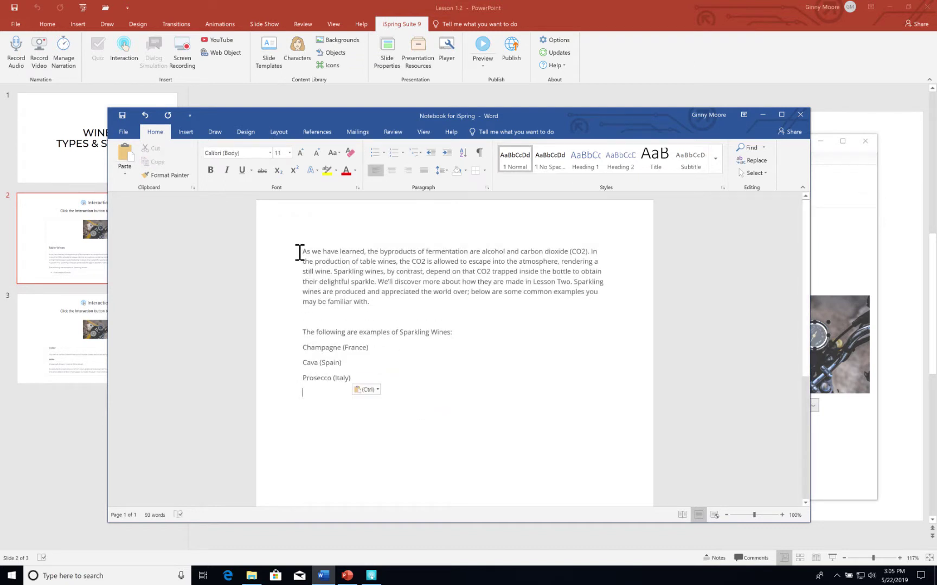
Copy the plain sparkling wines text from Word and replace the whole Sparkling Wines hotspot description in iSpring Visuals with it
drag(300, 252, 363, 382)
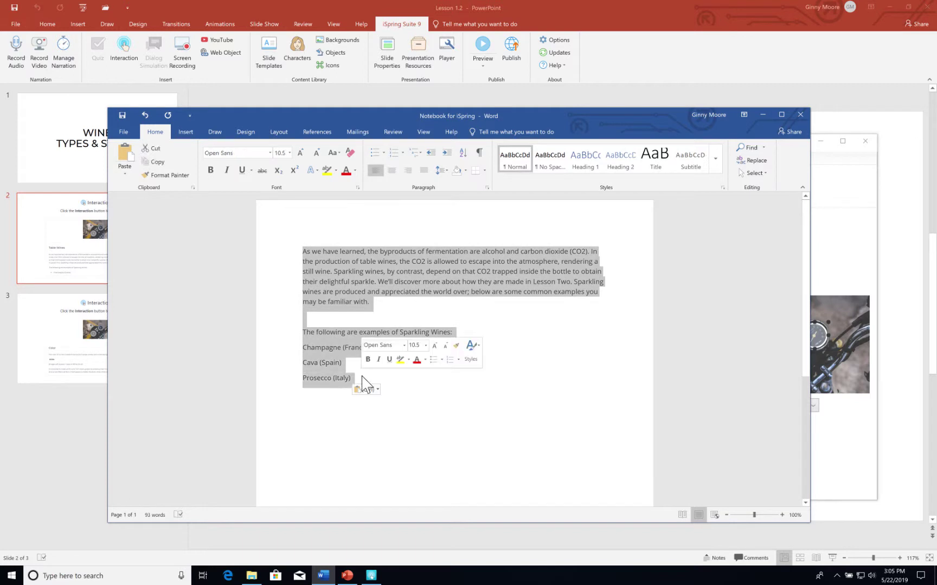
key(ctrl+c)
click(836, 468)
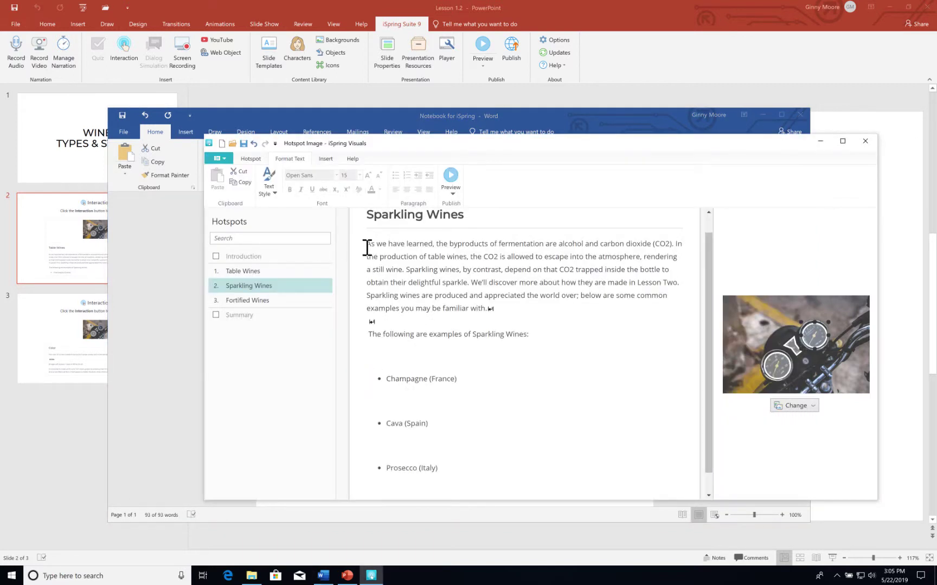
drag(367, 248, 429, 417)
drag(449, 471, 365, 248)
key(ctrl+v)
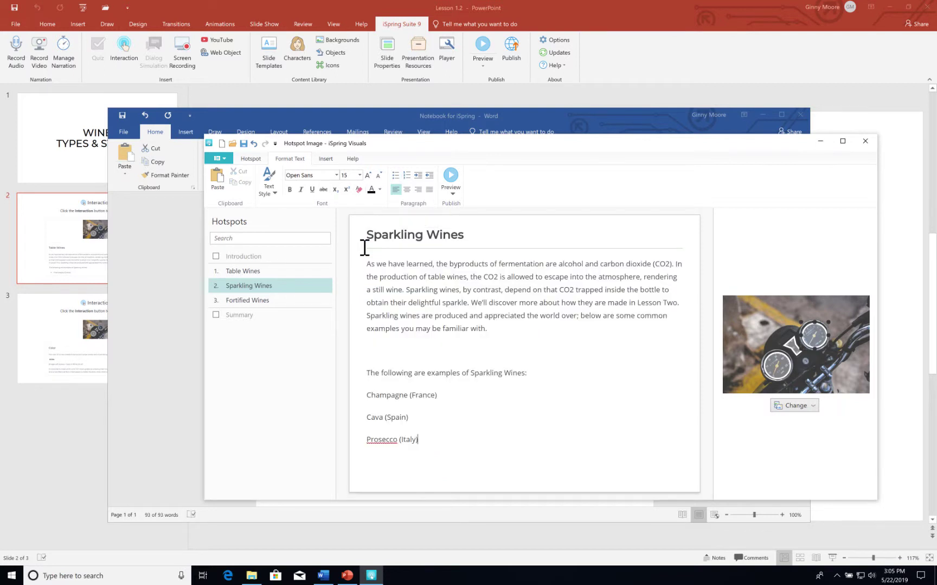
Remove the empty line and the leading space before "The following are examples of Sparkling Wines:", keeping each example on its own line
click(371, 374)
key(BackSpace)
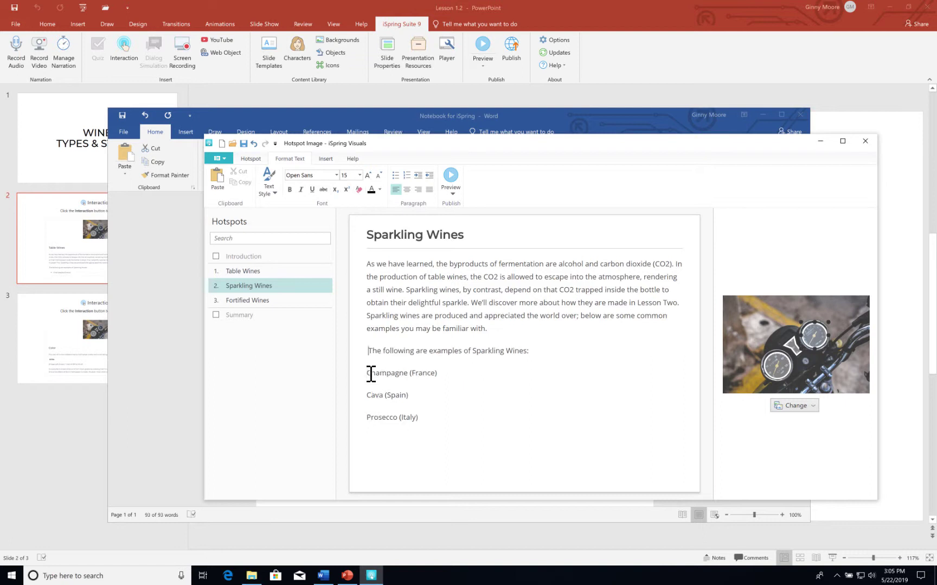
key(Delete)
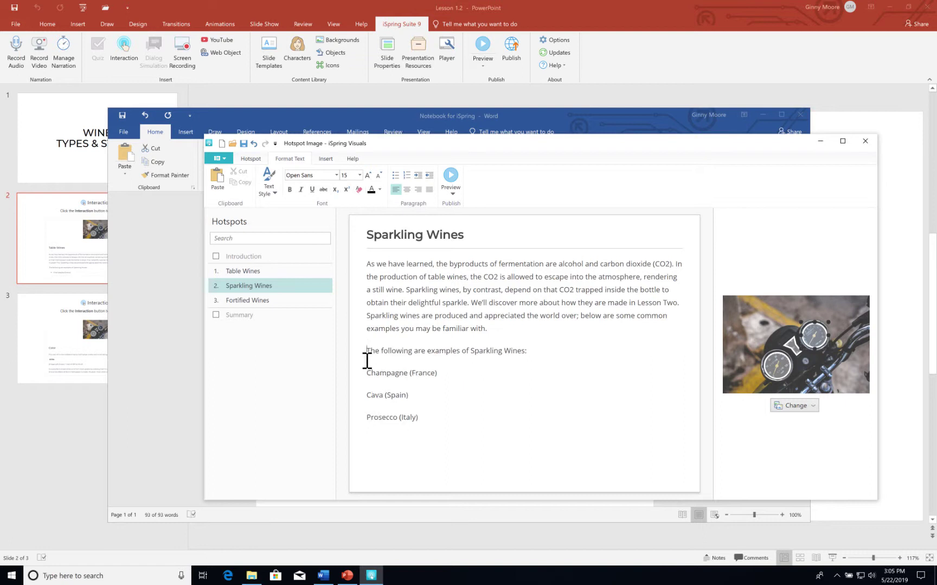
click(367, 395)
key(BackSpace)
key(Return)
Format the Champagne, Cava and Prosecco lines as a bulleted list
drag(366, 373, 425, 419)
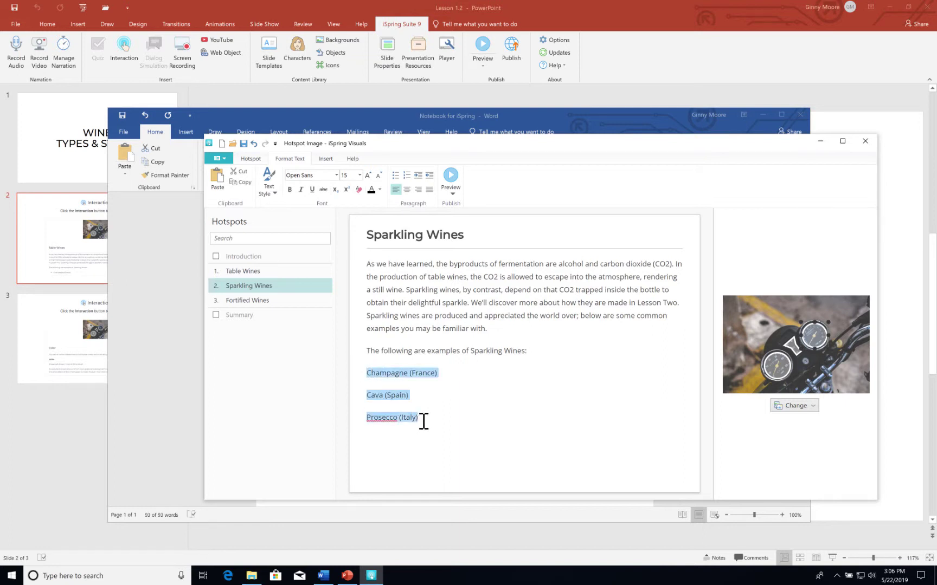
click(395, 175)
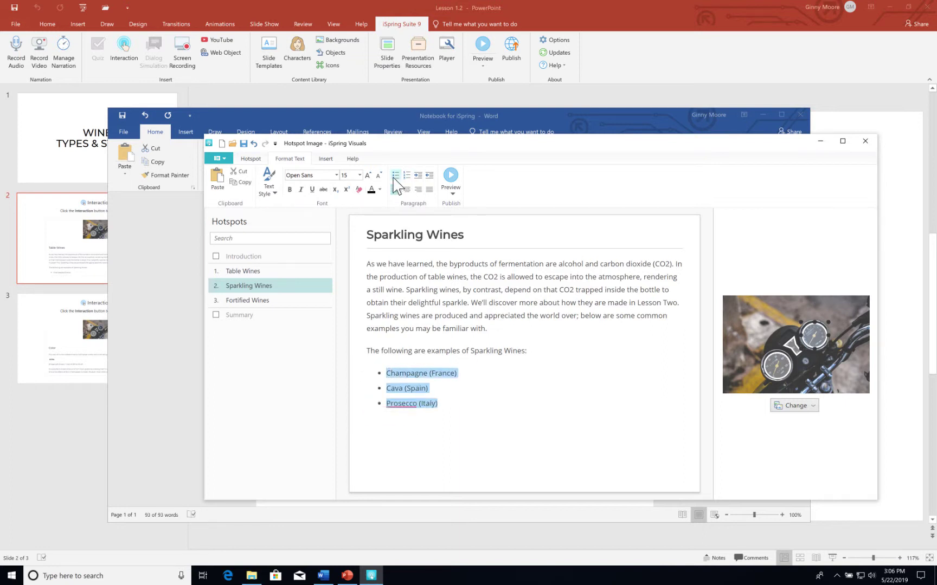
click(443, 428)
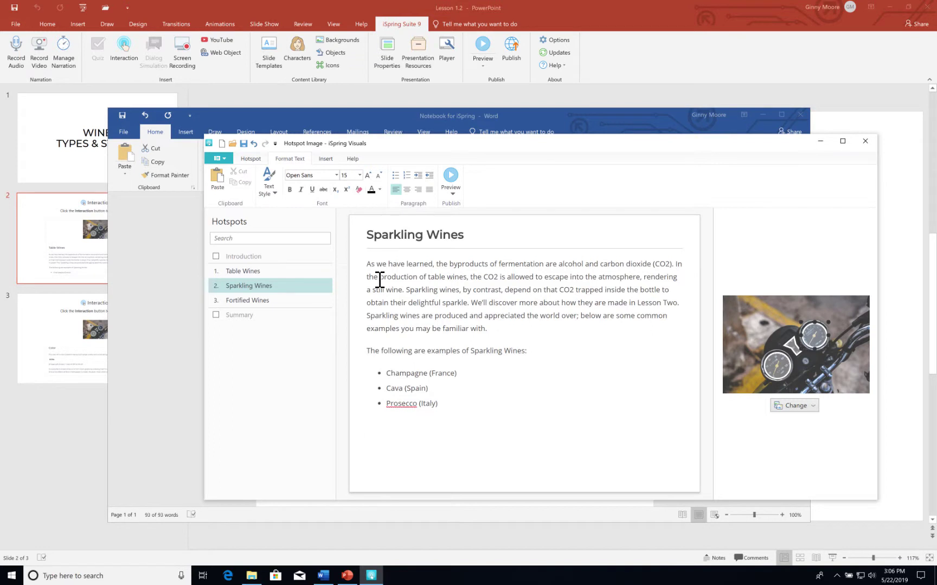
Set the font of the entire Sparkling Wines description, including the list, to Montserrat
drag(366, 265, 440, 403)
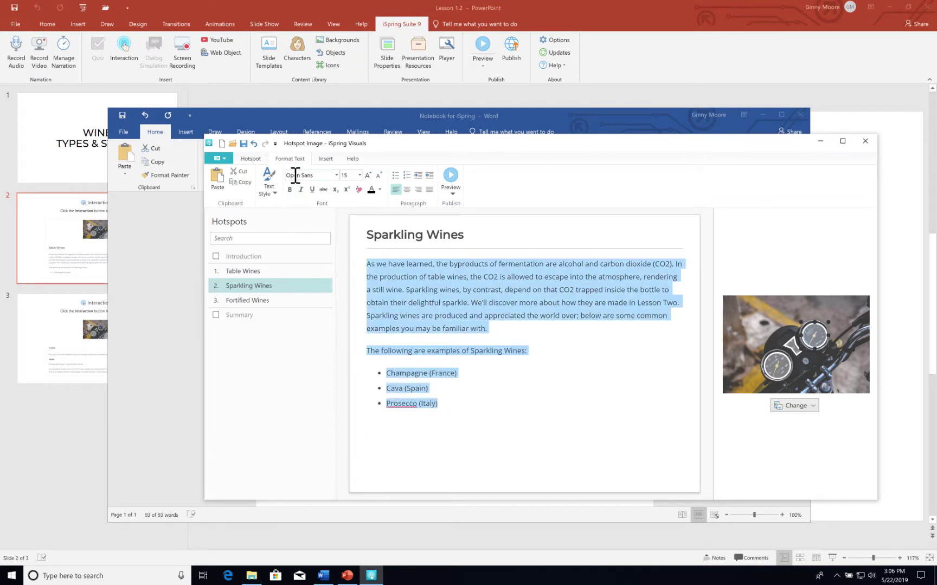
click(335, 176)
scroll(333, 184, up, 8)
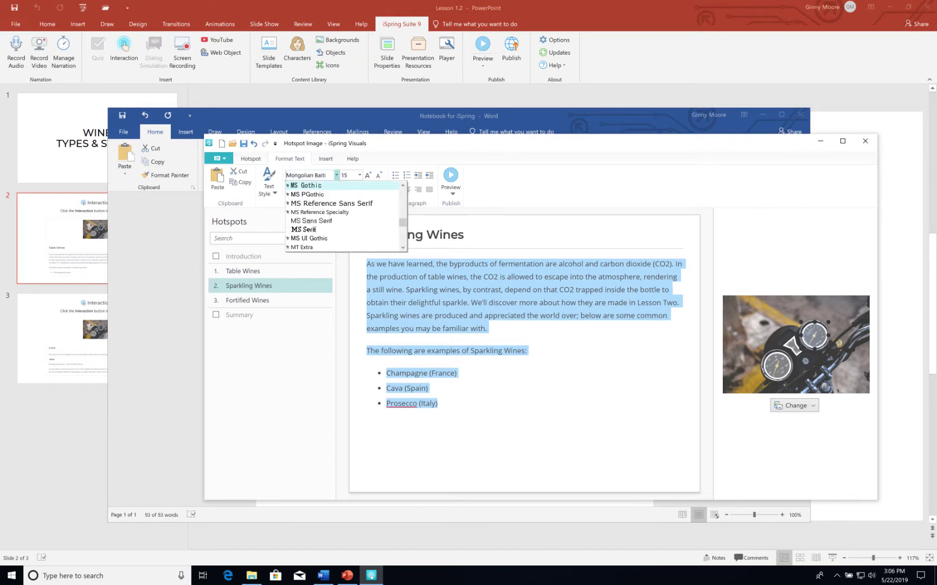
click(333, 195)
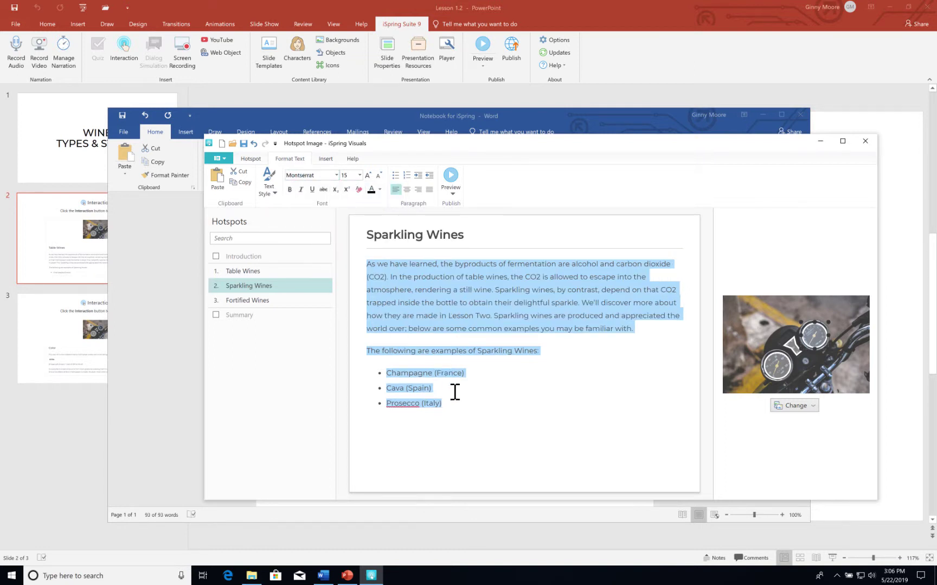
click(459, 408)
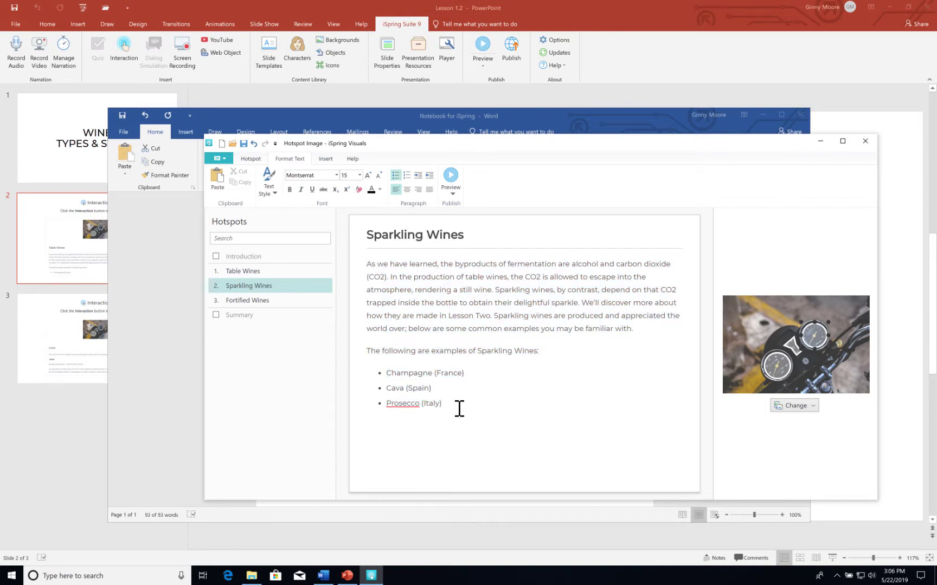
Open the Table Wines hotspot, and copy the Table Wines paragraph and example list from the WINE 101 course page in the browser
click(255, 272)
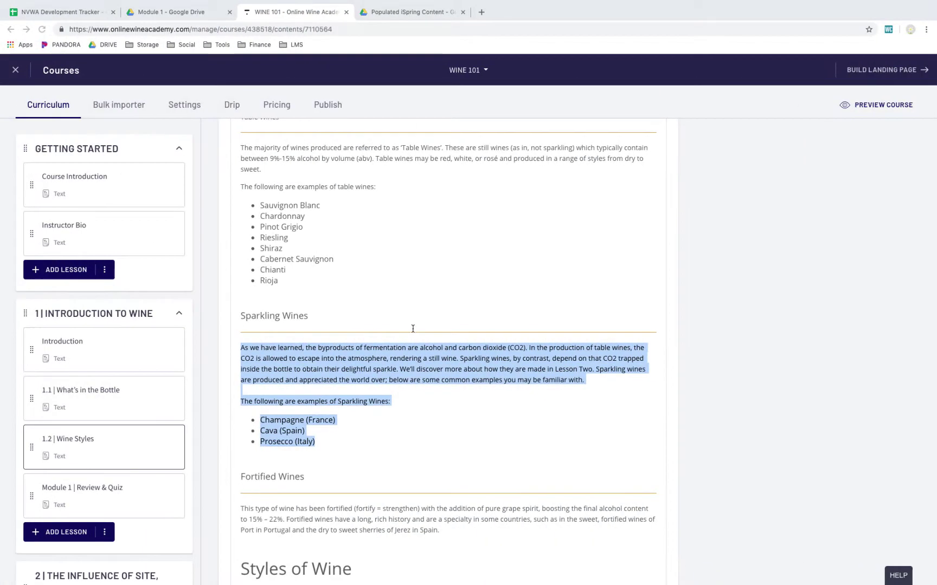
scroll(310, 334, up, 2)
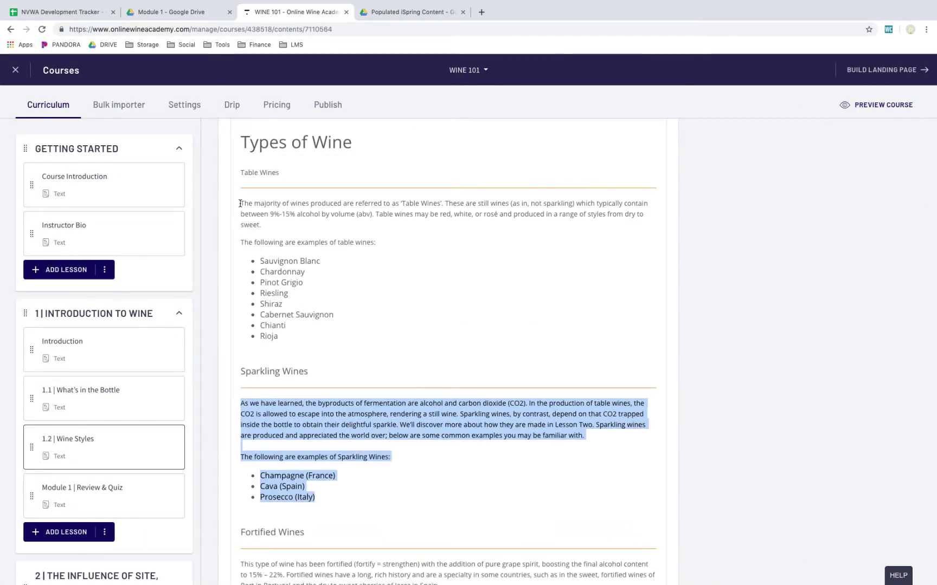
drag(241, 203, 292, 342)
right_click(273, 278)
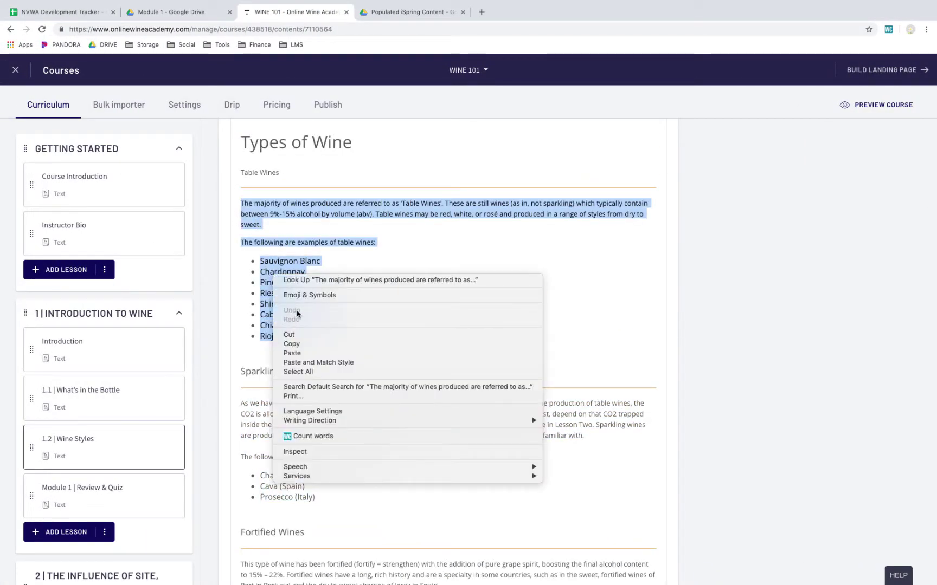
click(295, 345)
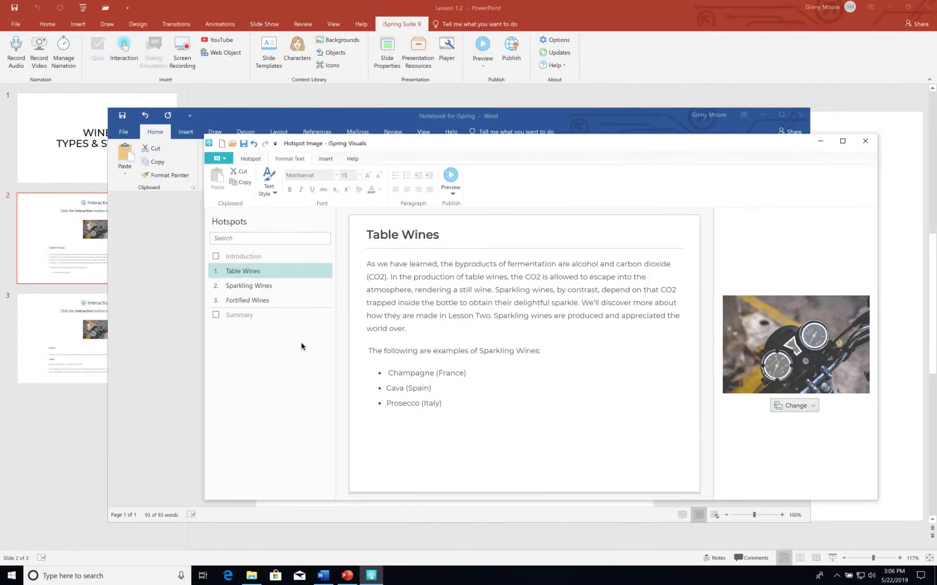
Replace the text in the Word notebook with the copied table wines passage, keeping text only
click(394, 264)
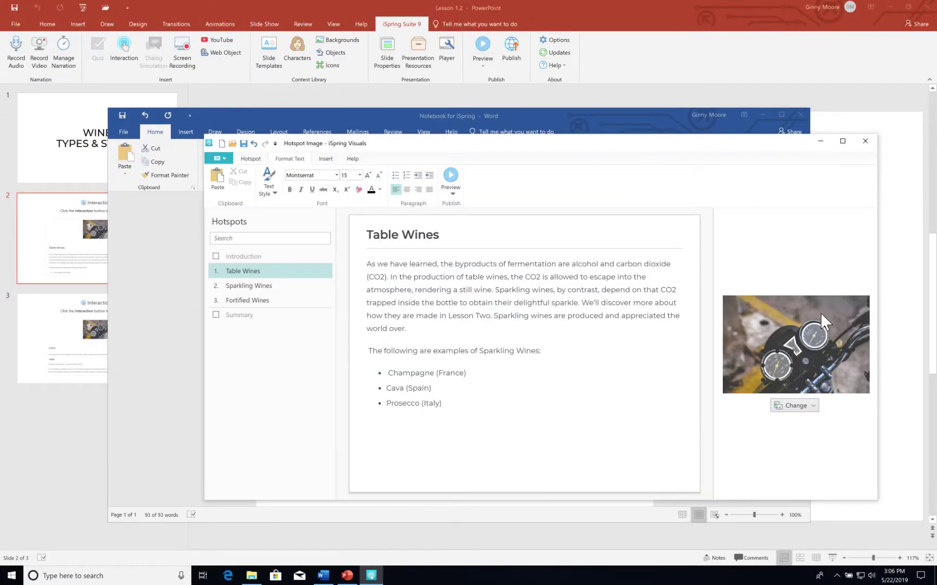
click(688, 115)
key(ctrl+a)
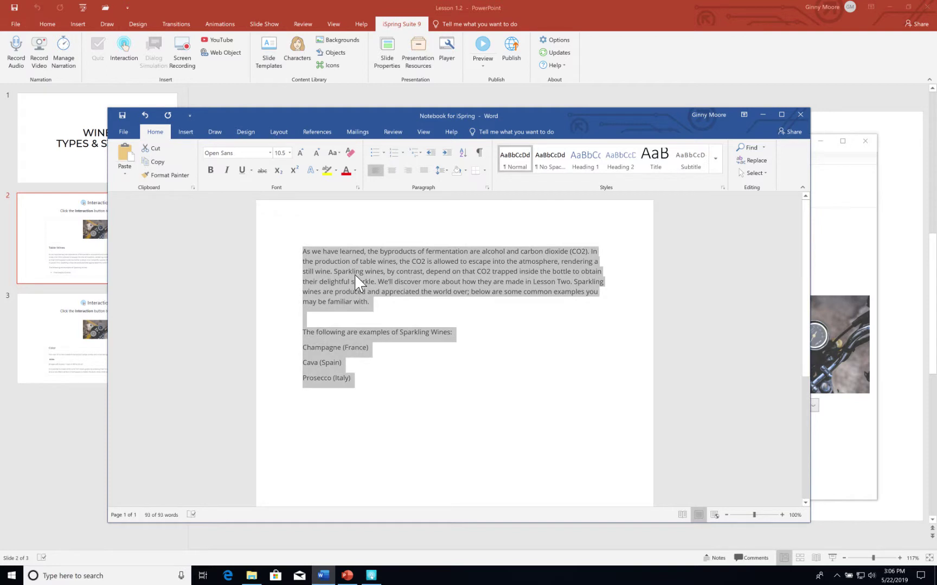
key(ctrl+v)
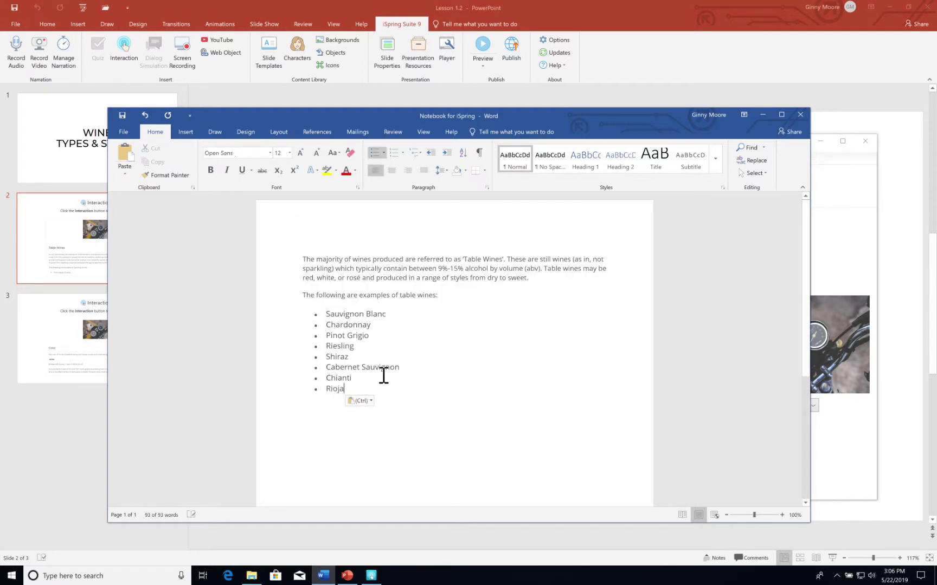
click(382, 425)
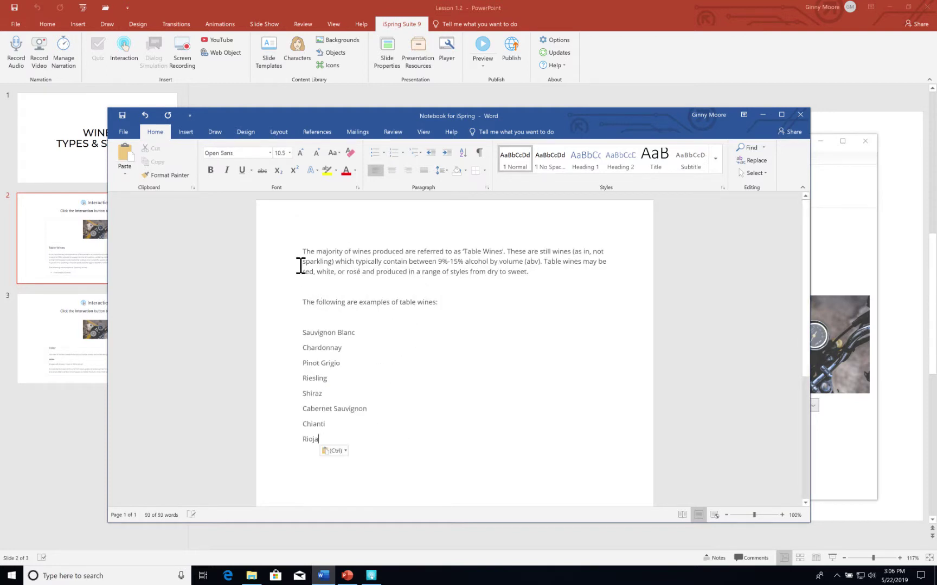
Copy the plain table wines text from Word and replace the Table Wines hotspot description in iSpring Visuals with it
drag(301, 251, 334, 441)
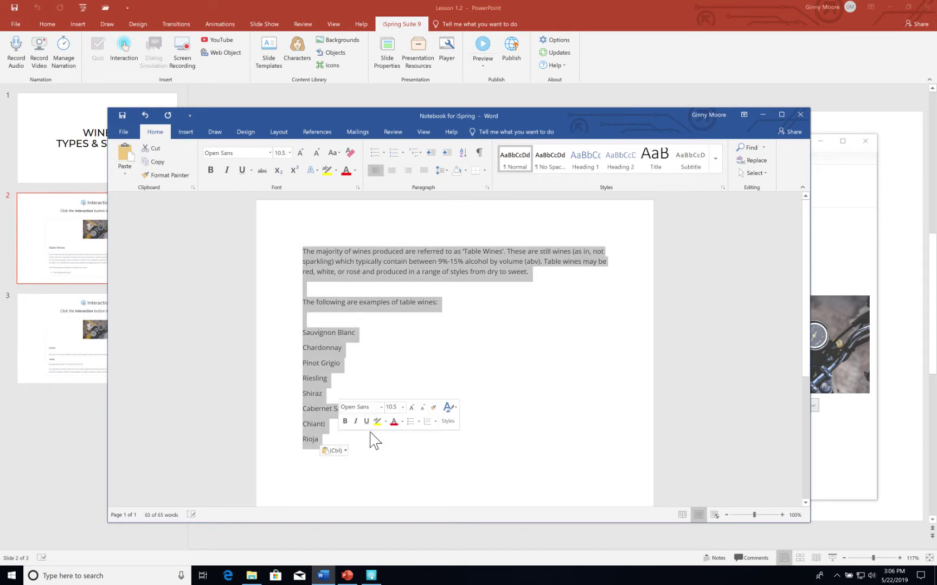
click(813, 239)
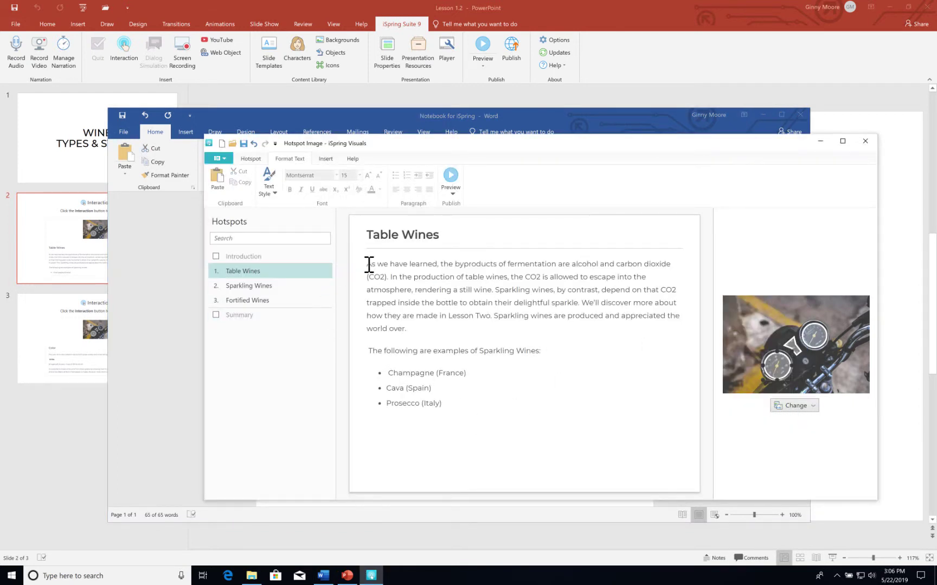
drag(367, 265, 446, 405)
key(ctrl+v)
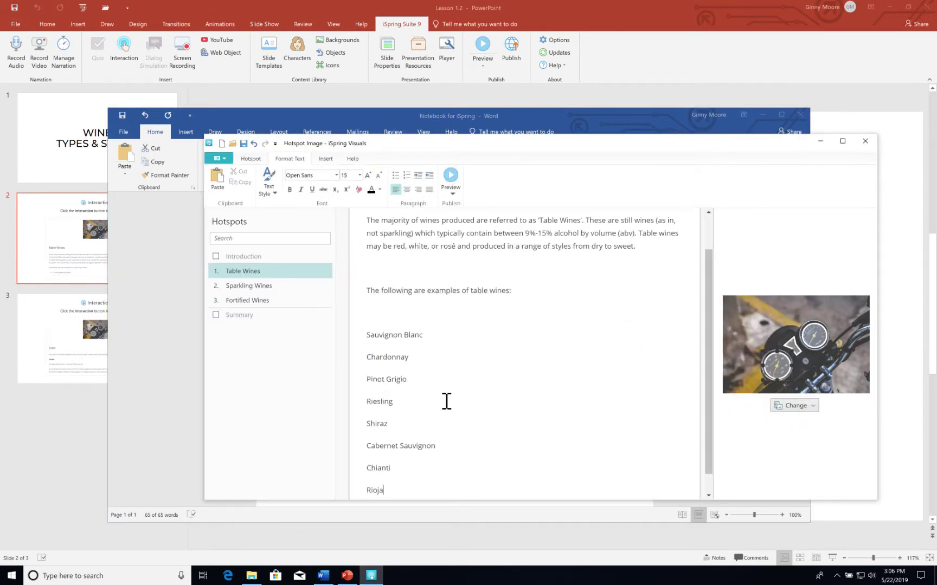
Format the lines from Sauvignon Blanc to Rioja as a bulleted list and remove the empty lines around "The following are examples of table wines:"
click(368, 320)
key(BackSpace)
drag(366, 313, 412, 469)
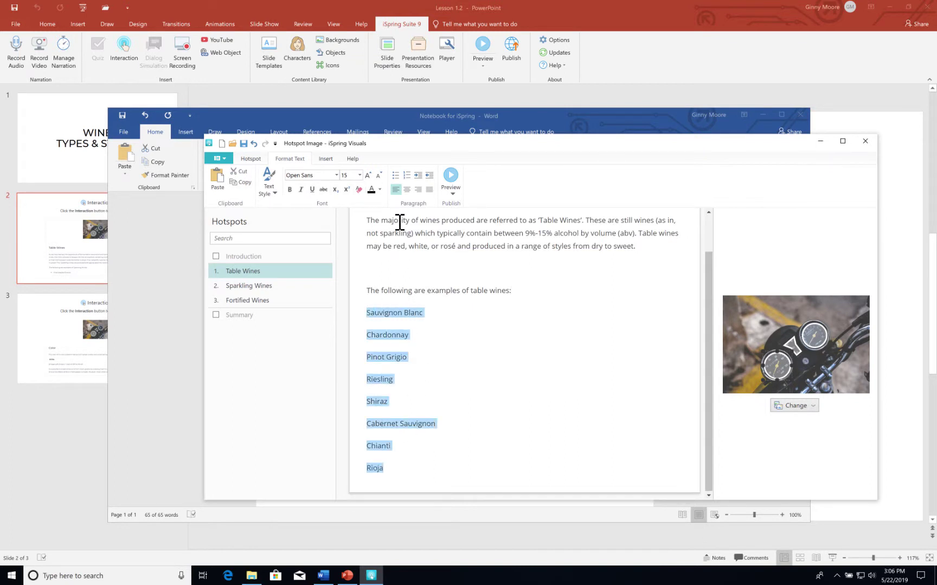
click(395, 175)
click(397, 314)
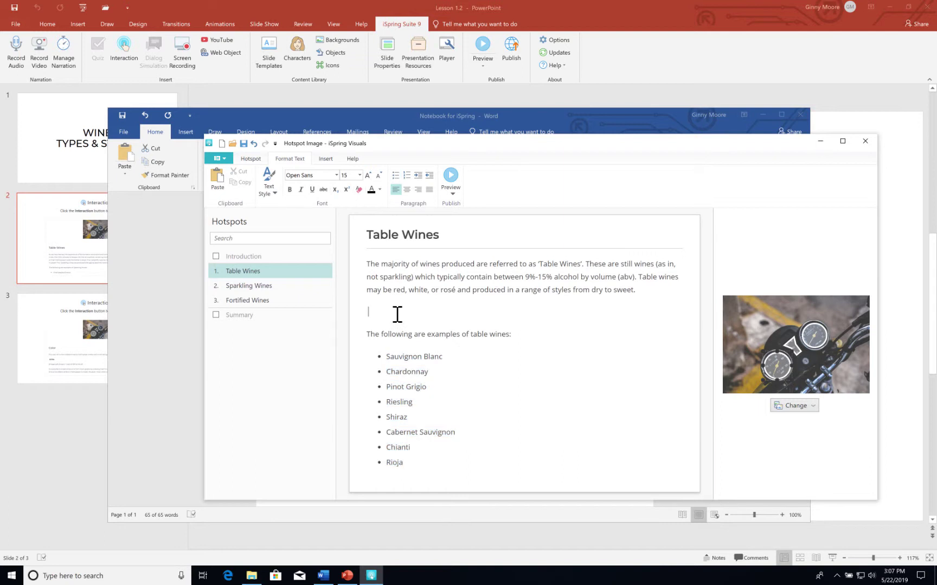
key(BackSpace)
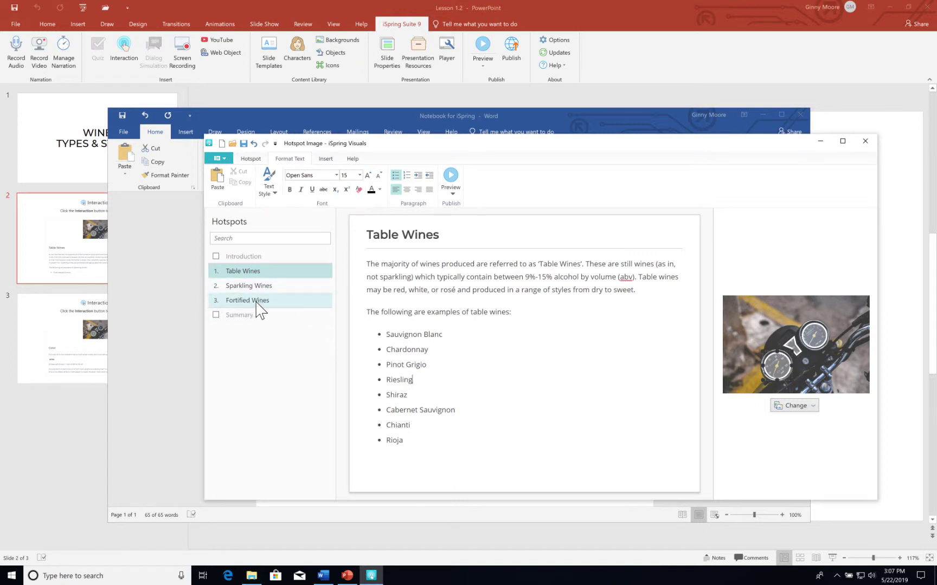
click(391, 288)
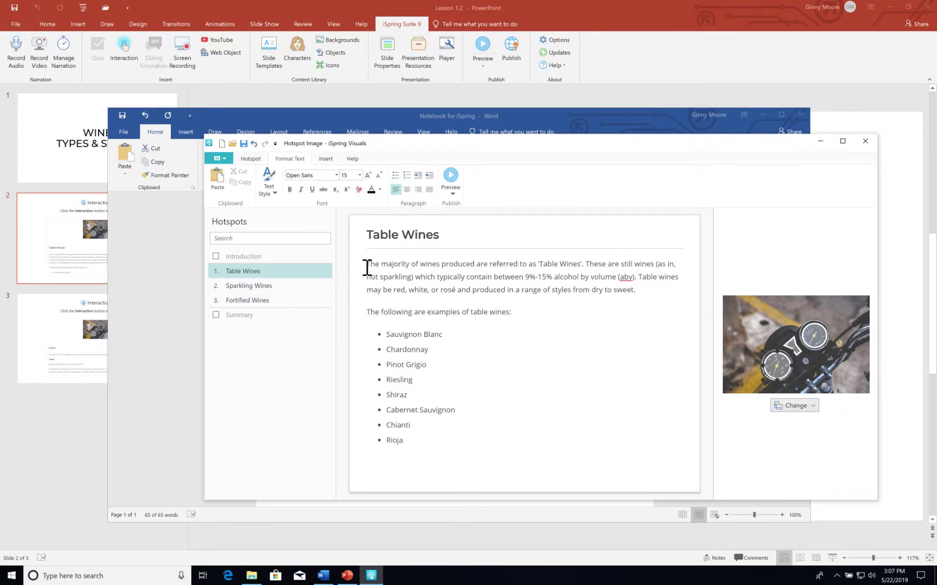
drag(366, 264, 373, 290)
drag(407, 419, 408, 445)
click(433, 396)
click(247, 299)
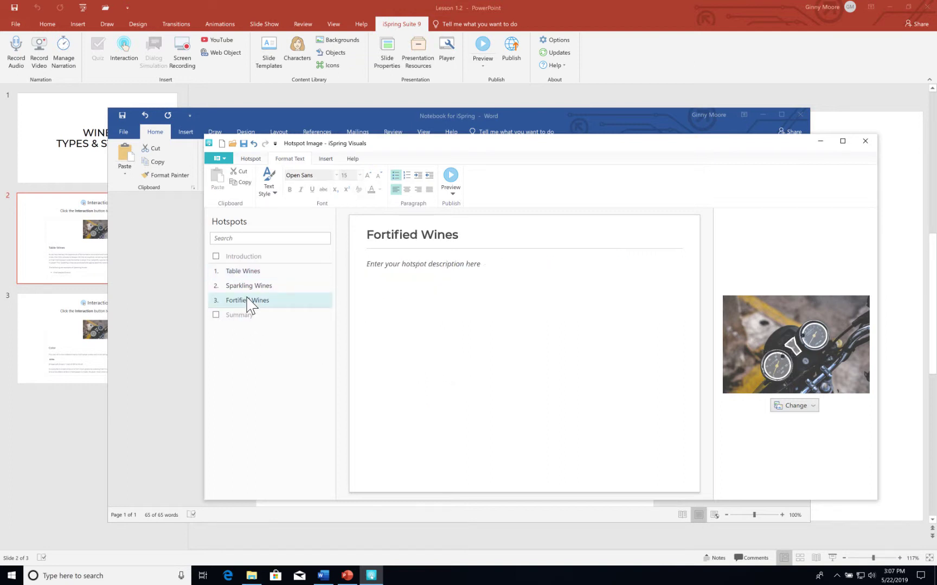
Set the font of the entire Table Wines hotspot description, including its bulleted list, to Montserrat
click(246, 276)
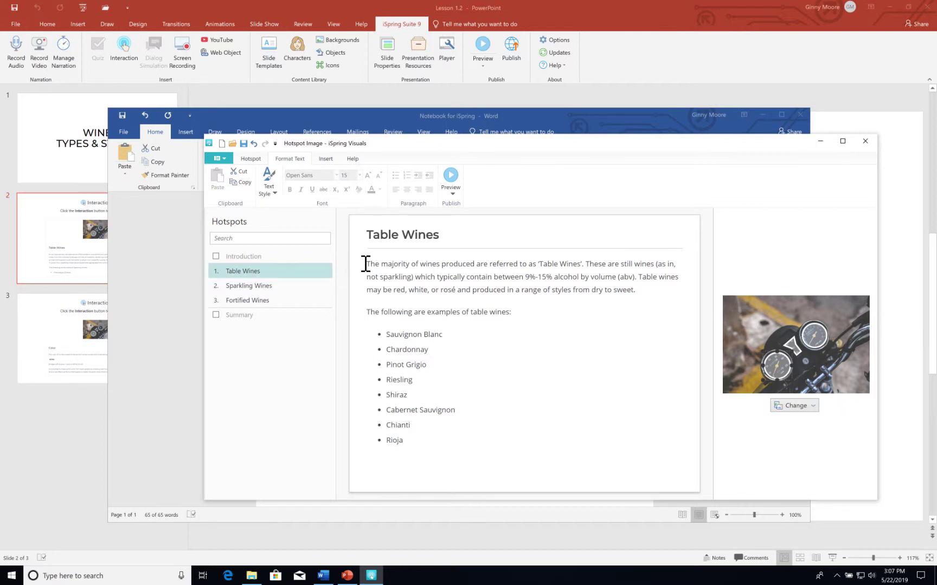
drag(366, 264, 451, 463)
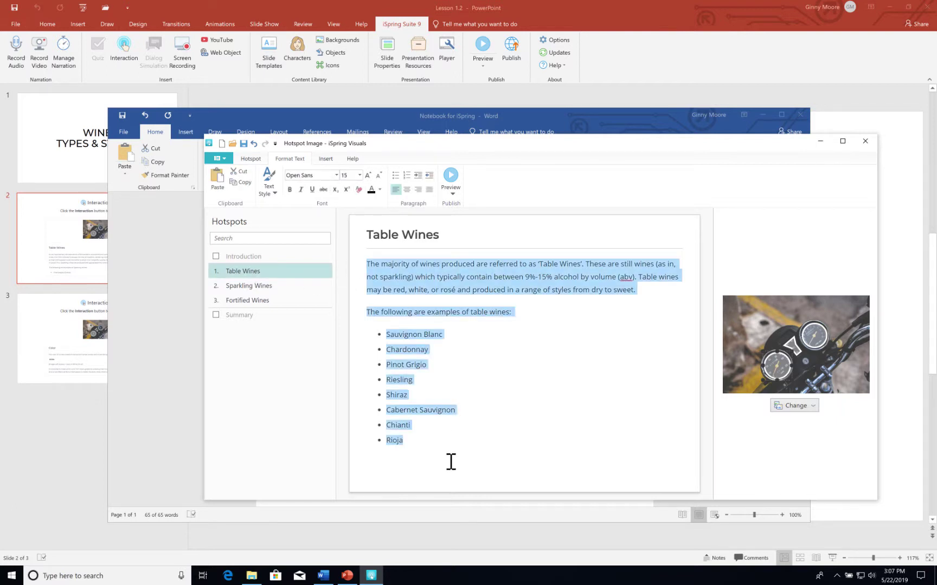
click(336, 175)
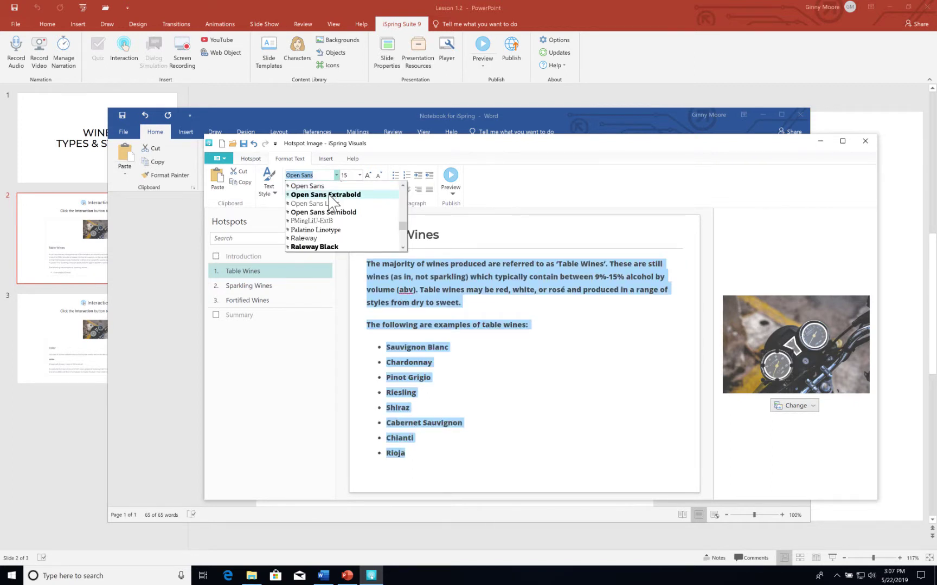
scroll(331, 202, up, 5)
click(328, 195)
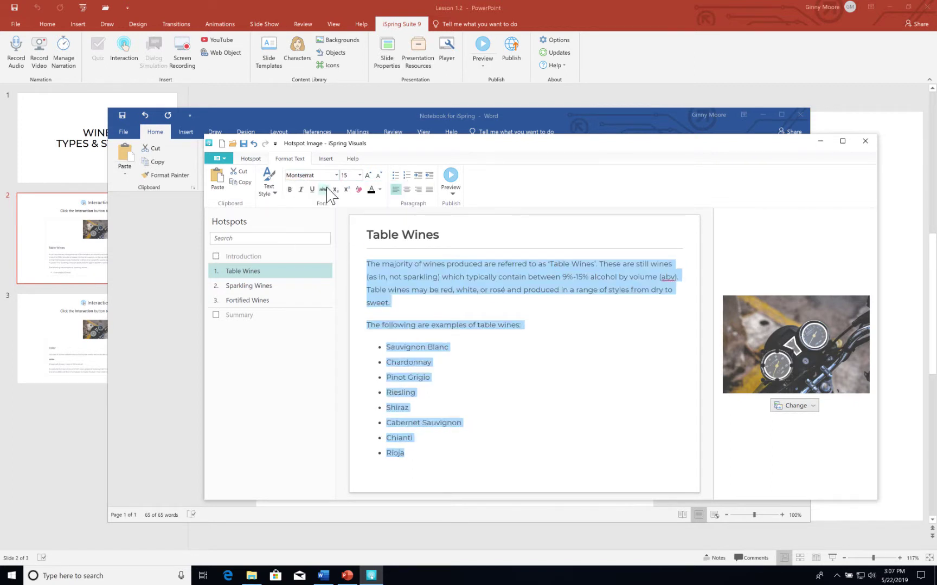
click(443, 357)
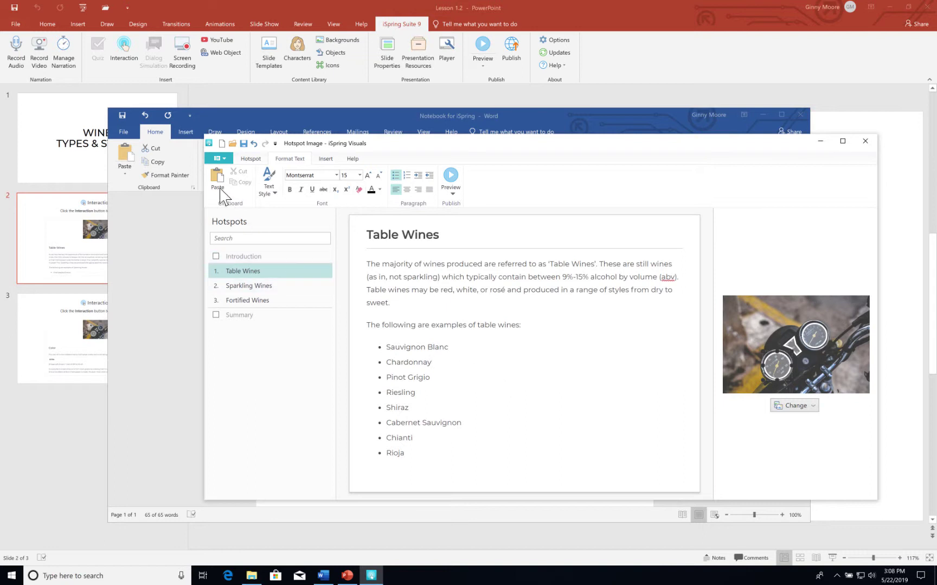
Save the Table Wines interaction and return to the presentation, and open the interaction on slide 3 for editing
click(220, 158)
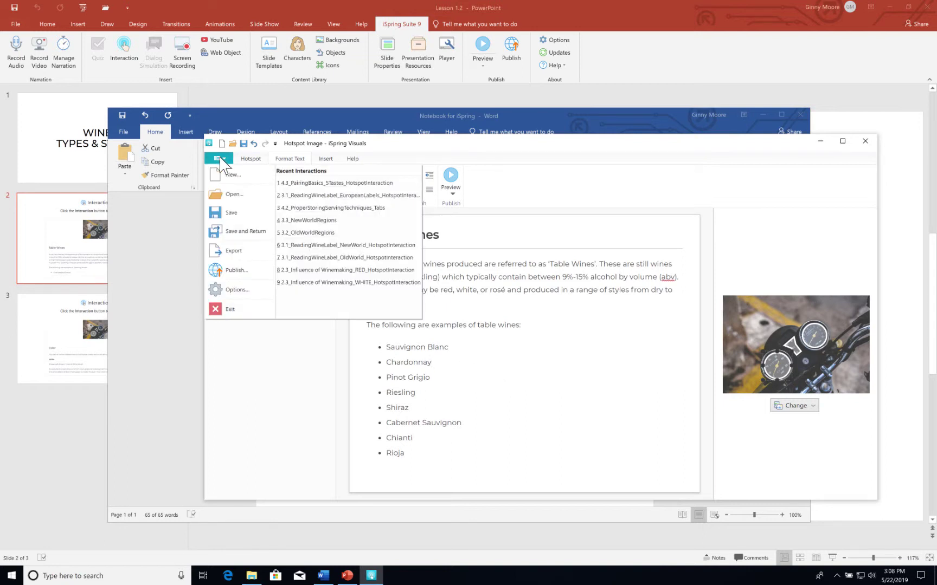
click(245, 233)
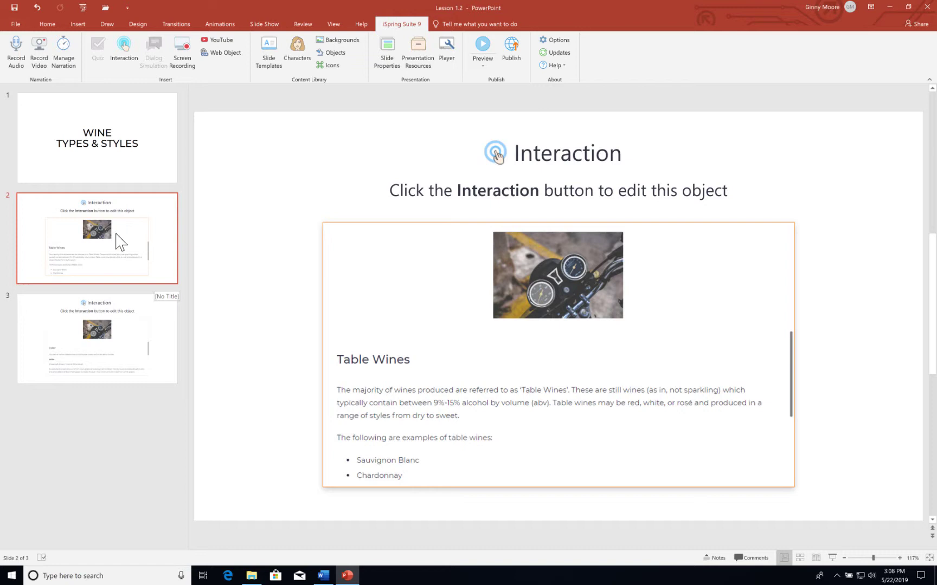
click(104, 368)
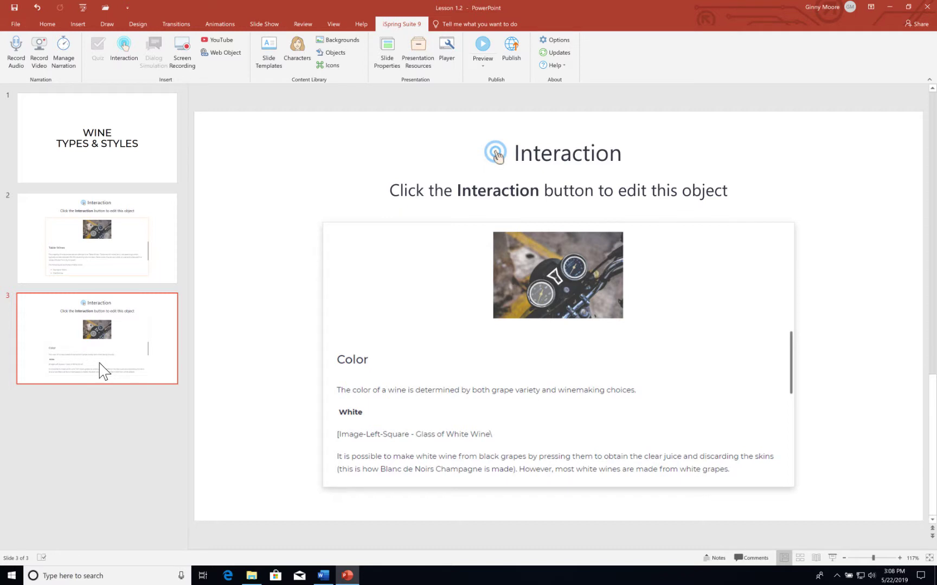
click(75, 247)
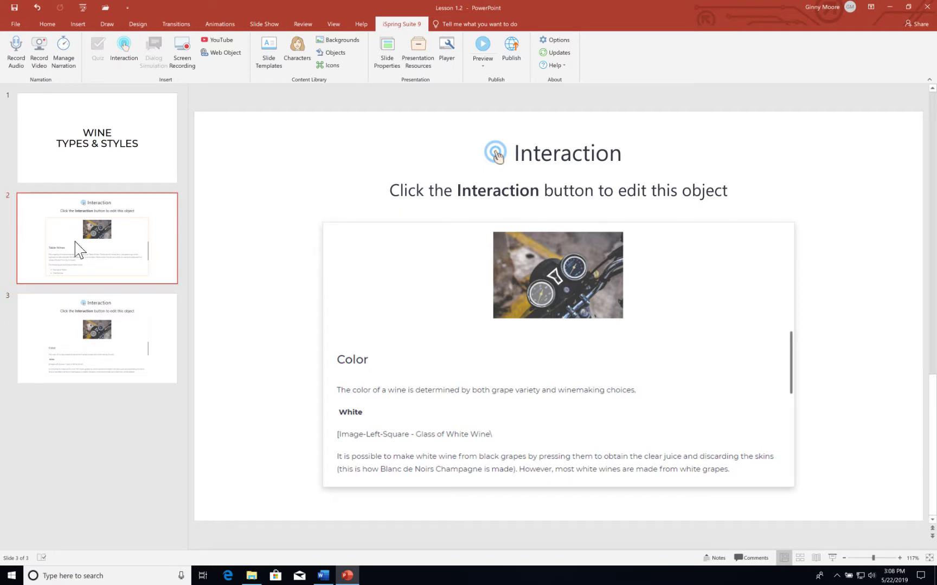
click(90, 347)
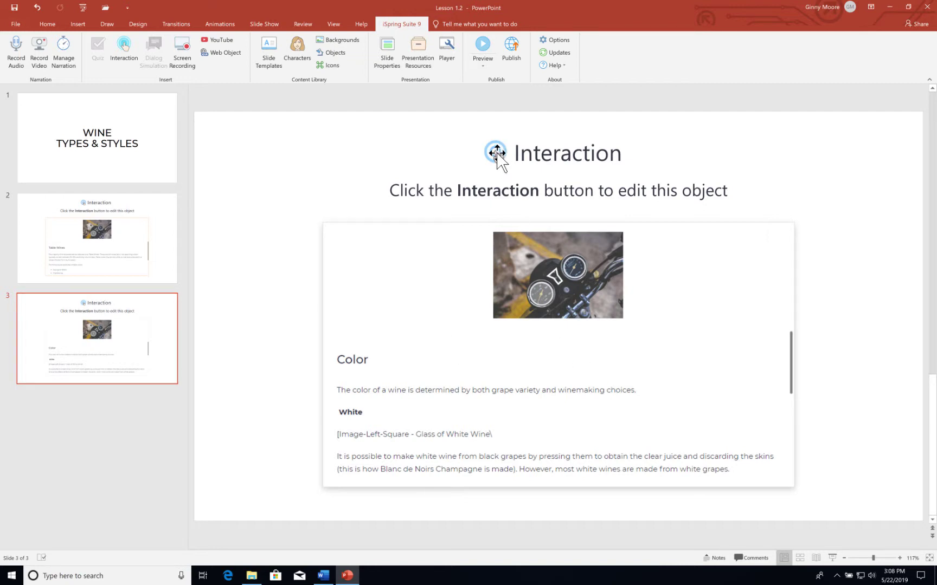
click(497, 154)
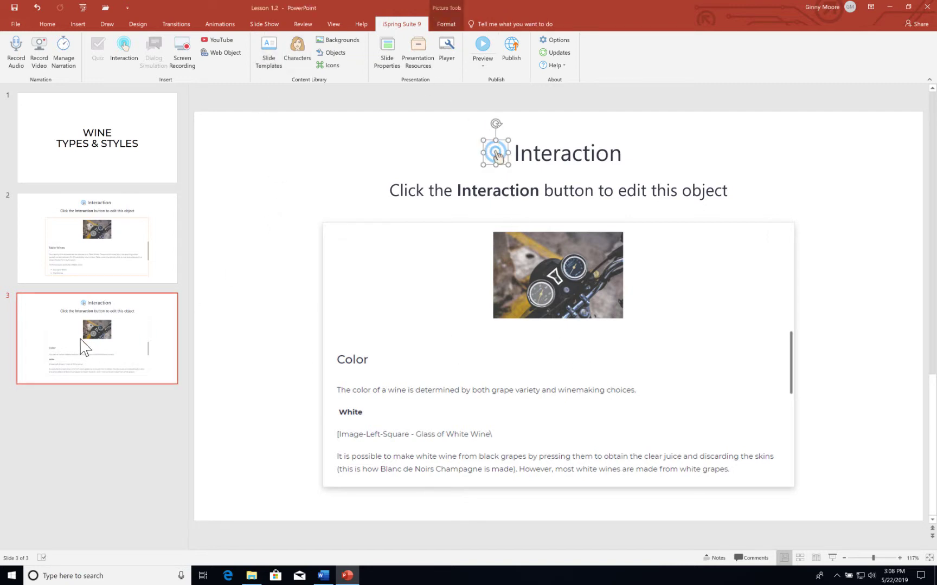
click(61, 336)
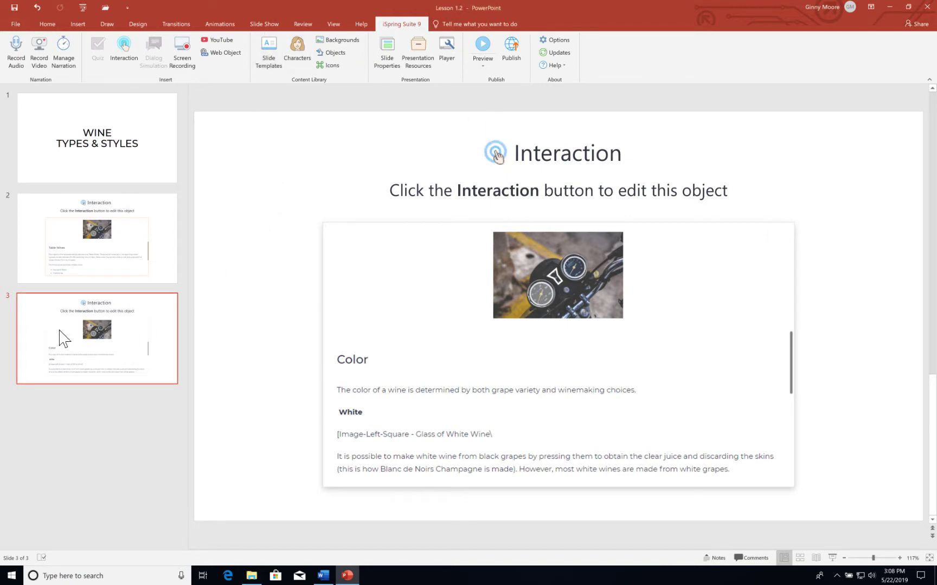
click(126, 50)
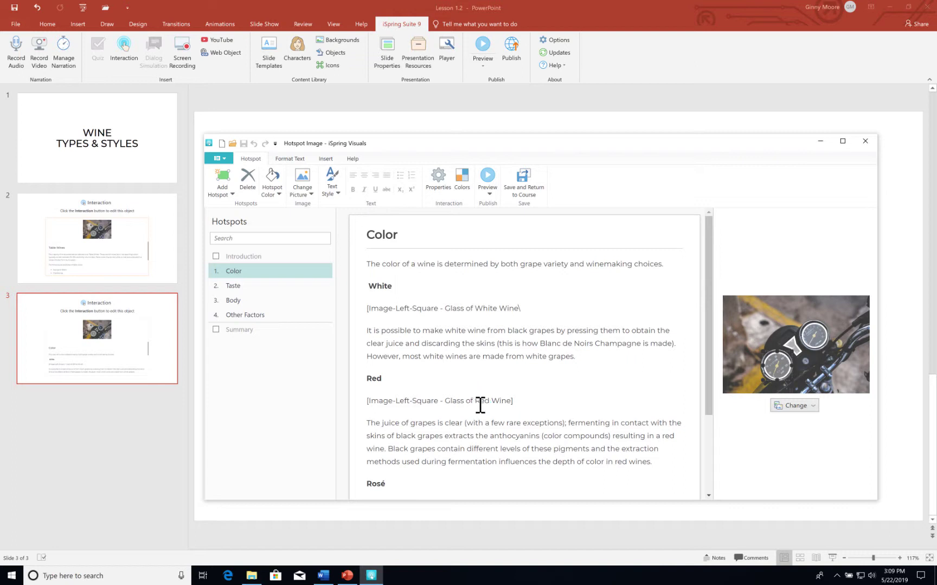
Change the text color of the "White" subheading in the Color hotspot to the custom orange FF8F1C
click(368, 264)
click(289, 158)
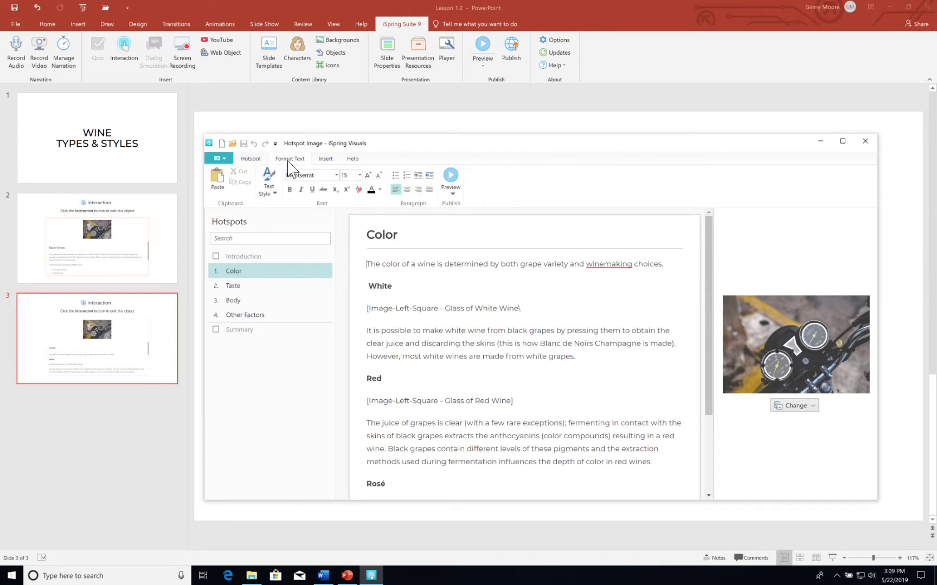
drag(369, 282, 396, 286)
click(379, 190)
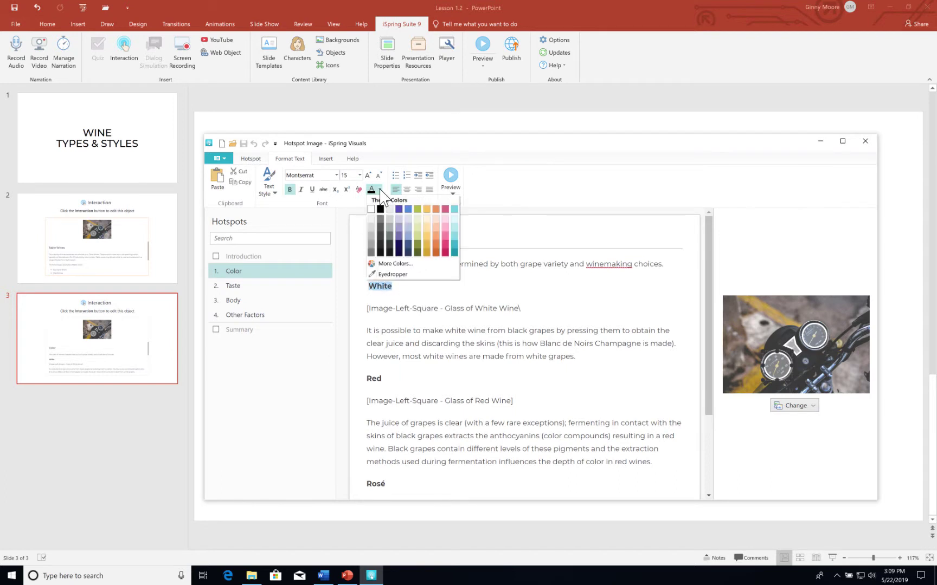
click(397, 264)
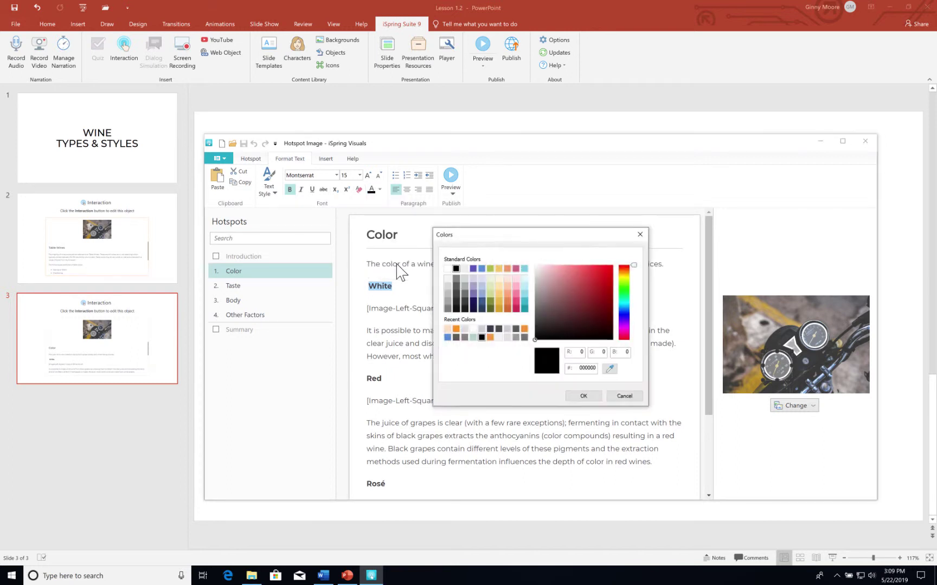
double_click(587, 368)
text(ff8f1c)
click(584, 396)
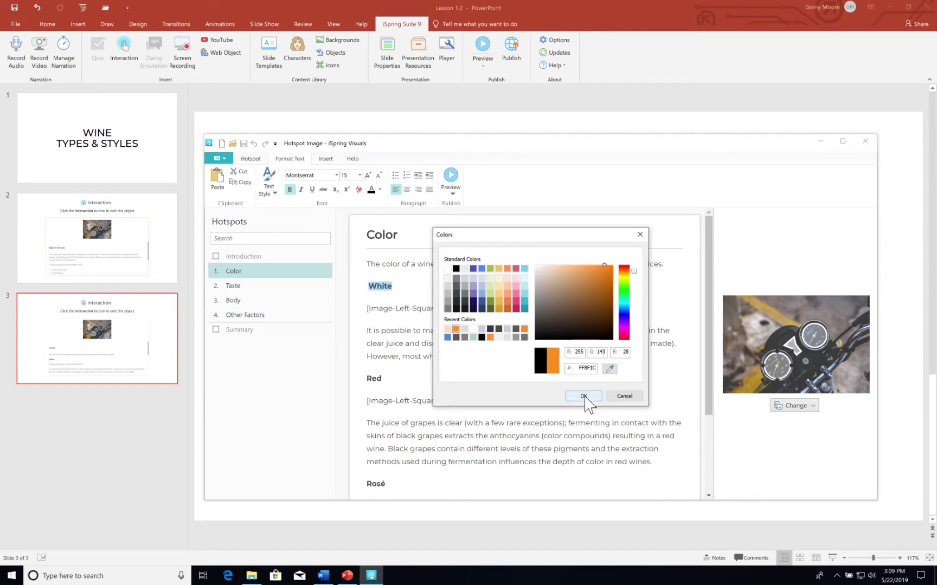
click(583, 397)
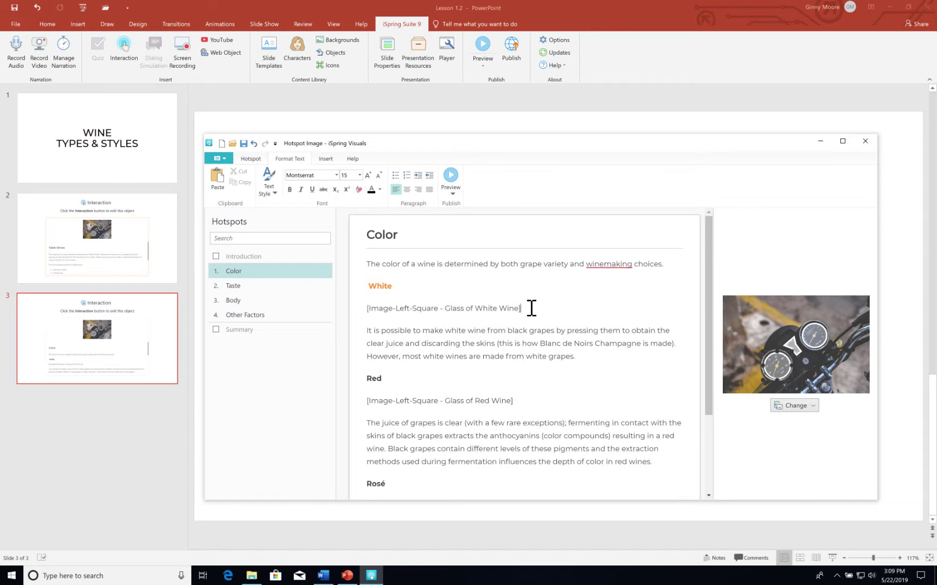
Check the Glass of White Wine image placeholder and the spelling suggestions for "winemaking" in the Color hotspot
click(368, 308)
shift+click(520, 308)
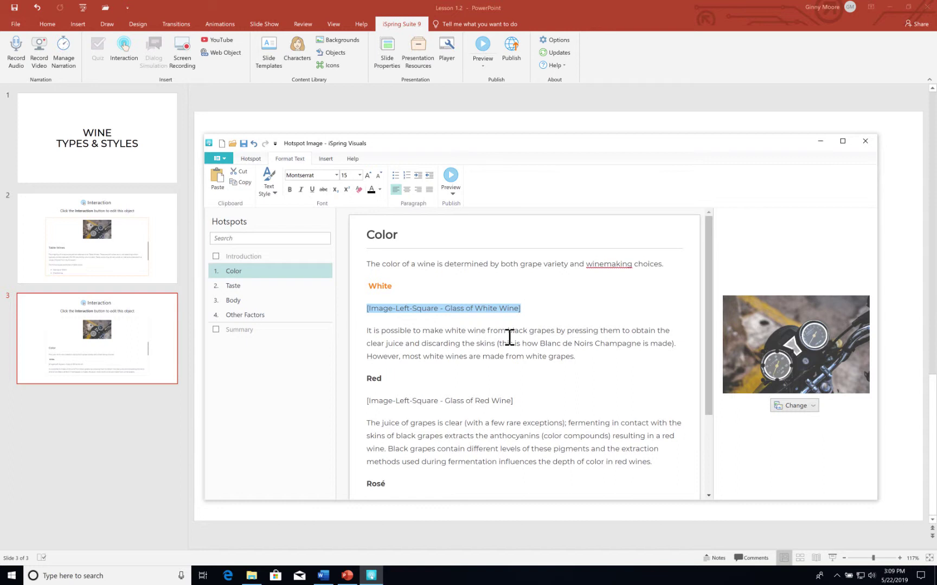
click(487, 347)
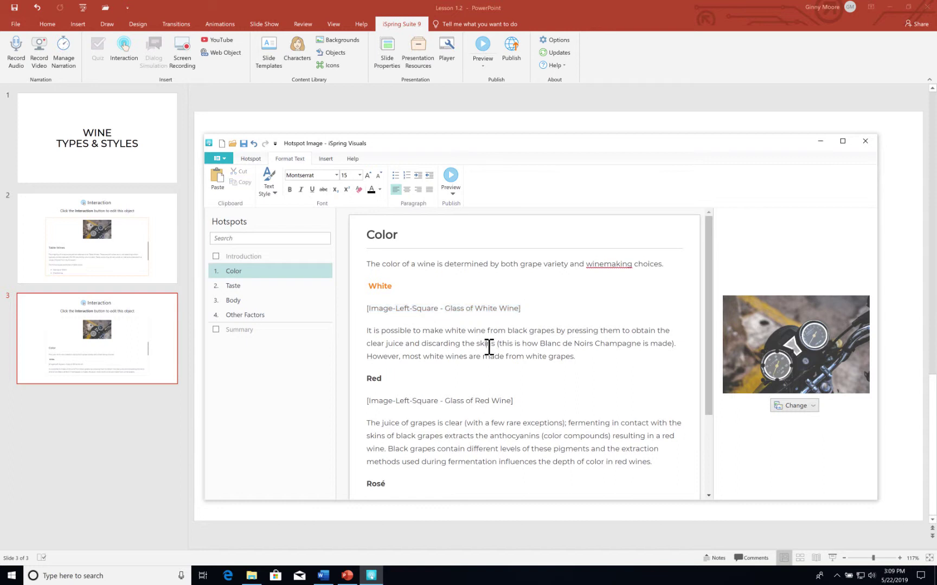
right_click(611, 264)
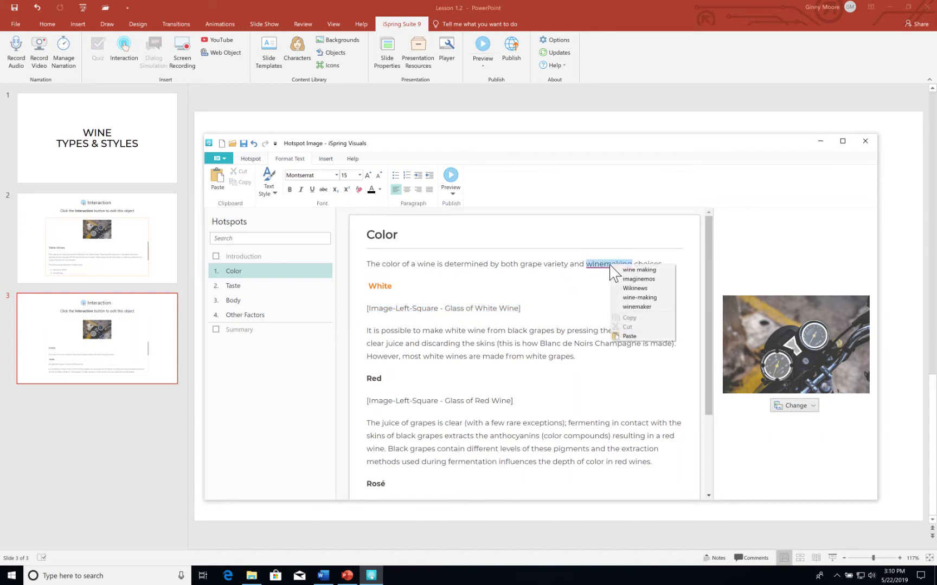
click(541, 388)
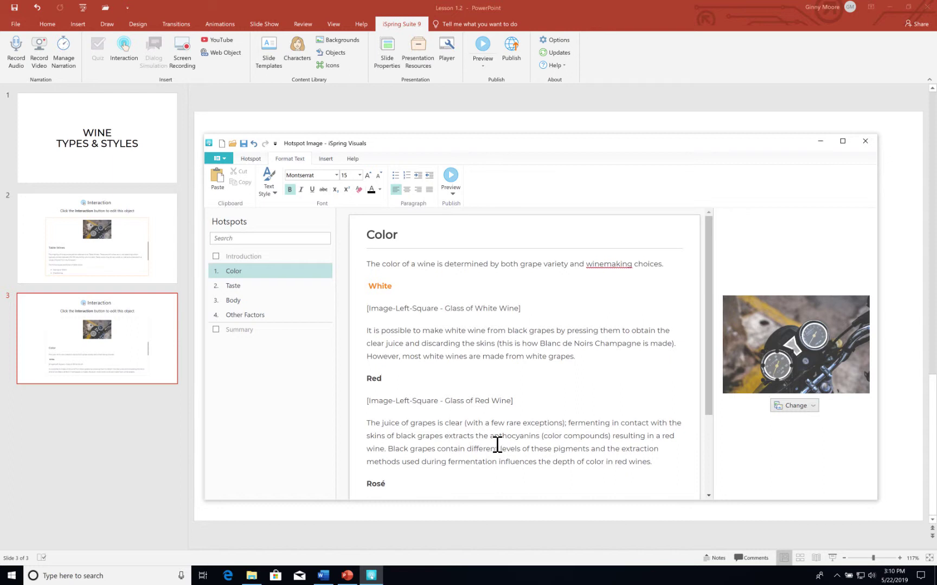
Look through the descriptions of the Taste, Body and Other Factors hotspots
click(242, 288)
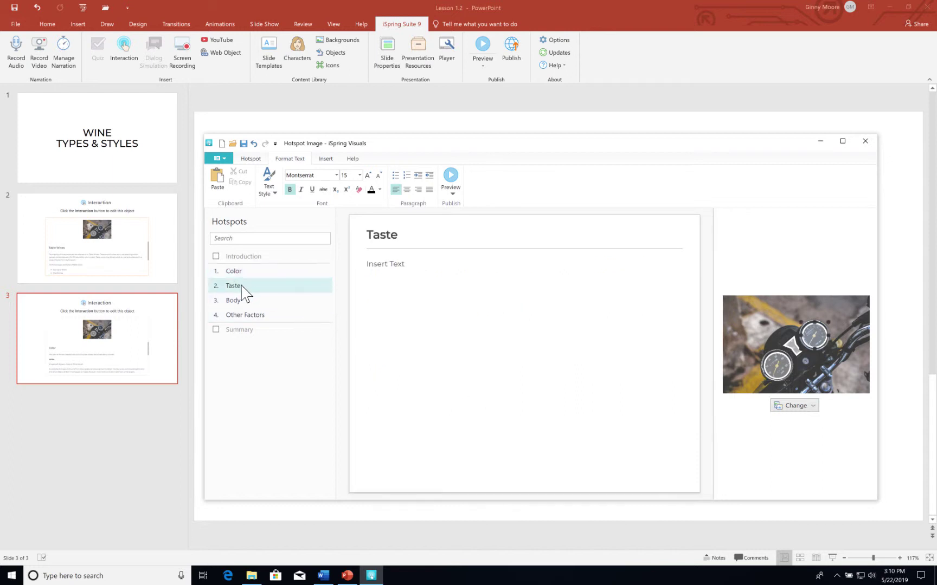
click(240, 303)
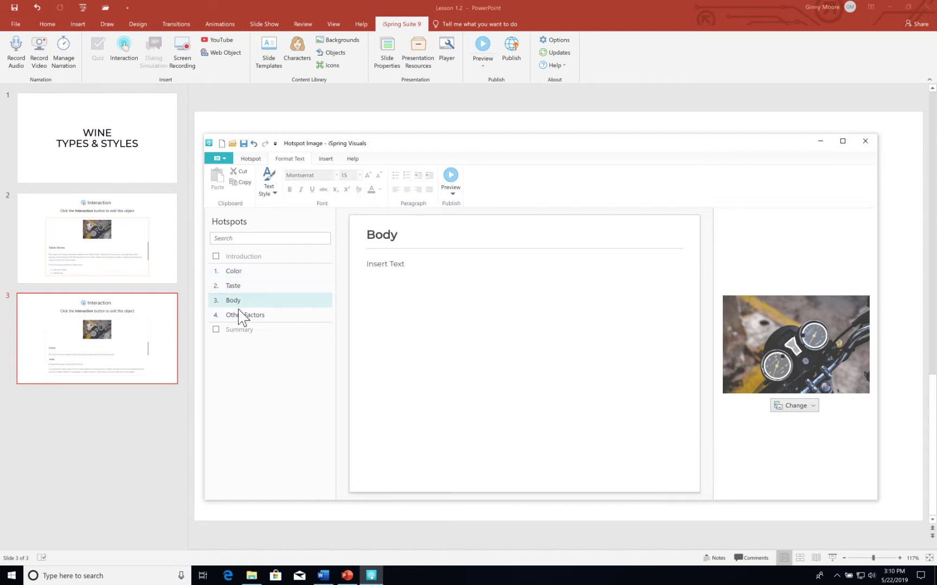
click(239, 316)
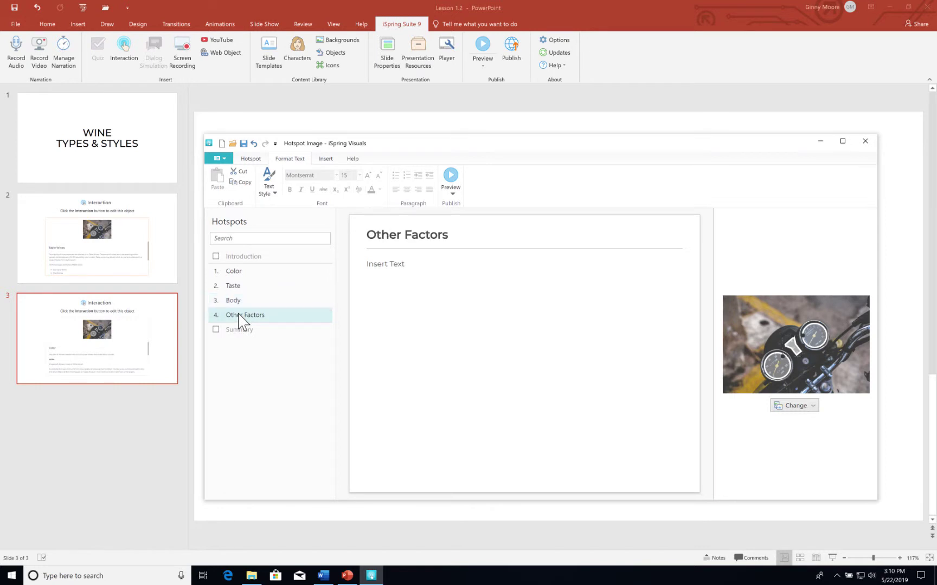
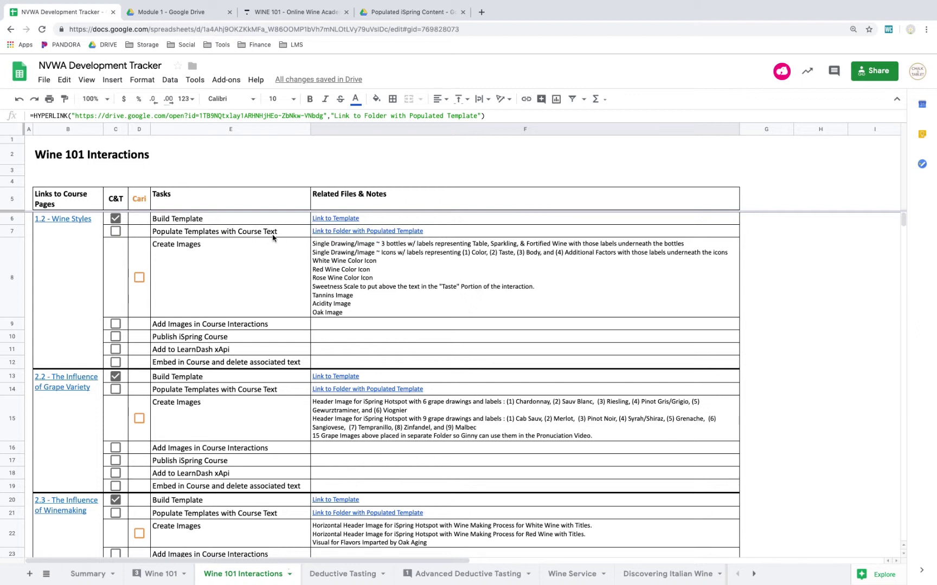
In the NVWA Development Tracker spreadsheet, open the populated template folder linked for 1.2 - Wine Styles
click(115, 232)
click(115, 232)
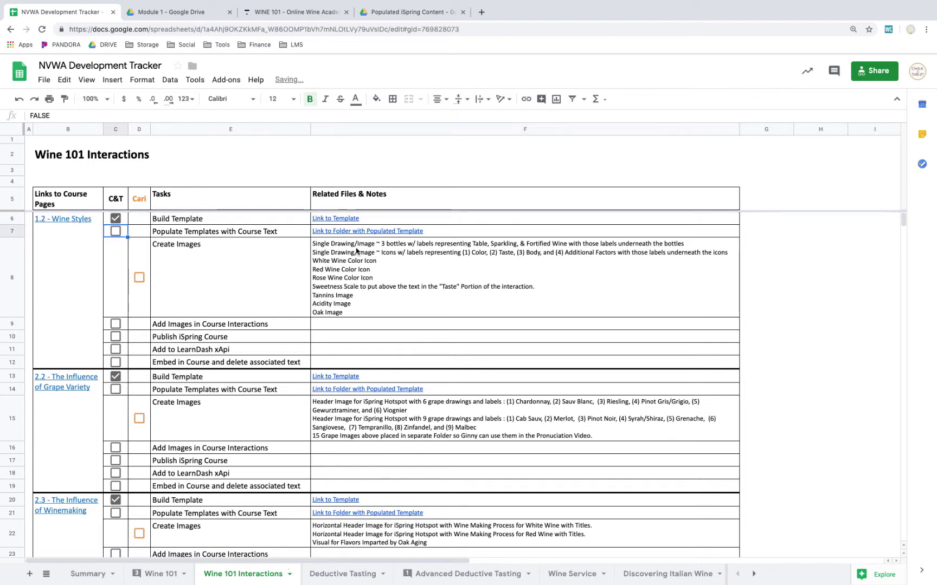
click(332, 233)
click(328, 252)
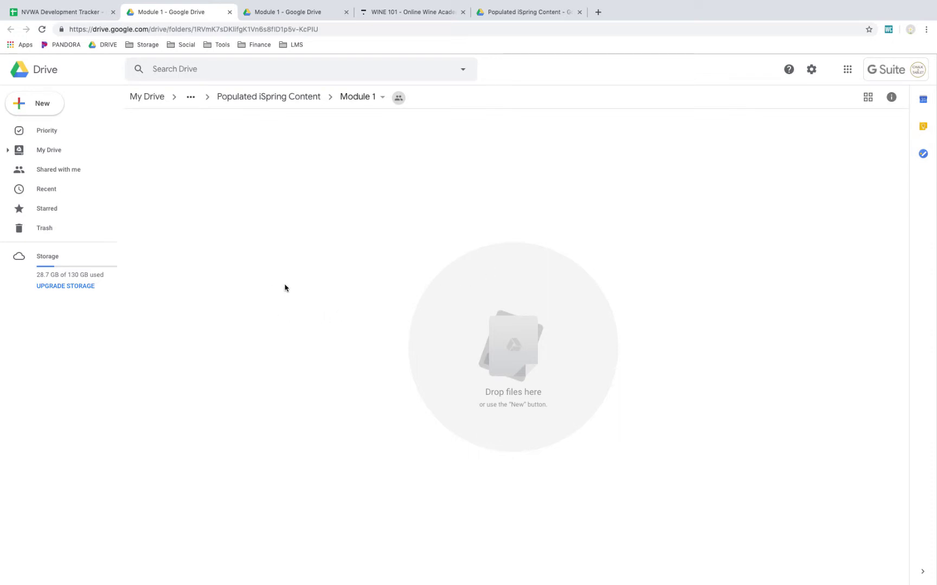
Return to the development tracker and review the task lists of course pages 2.2, 2.3 and 3.1 onward
click(72, 13)
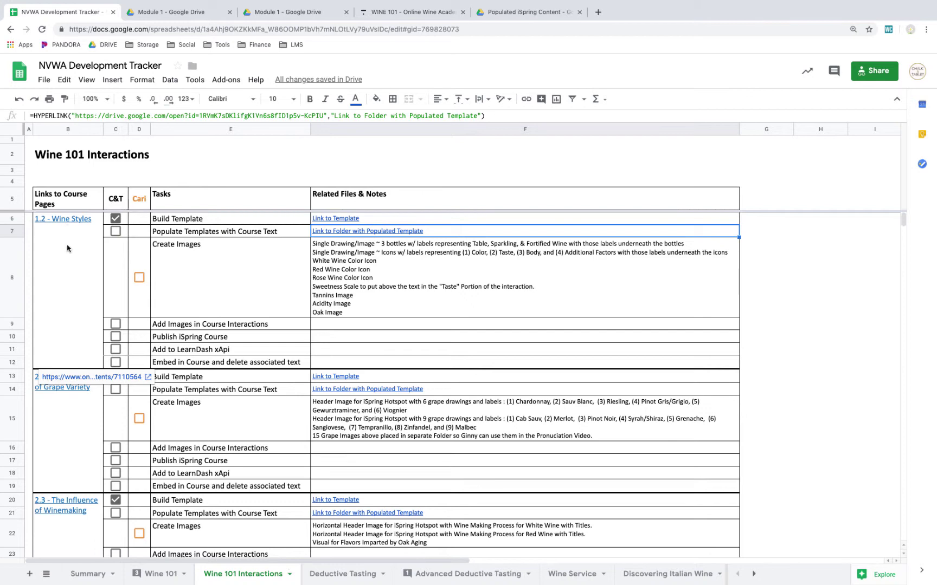
click(60, 439)
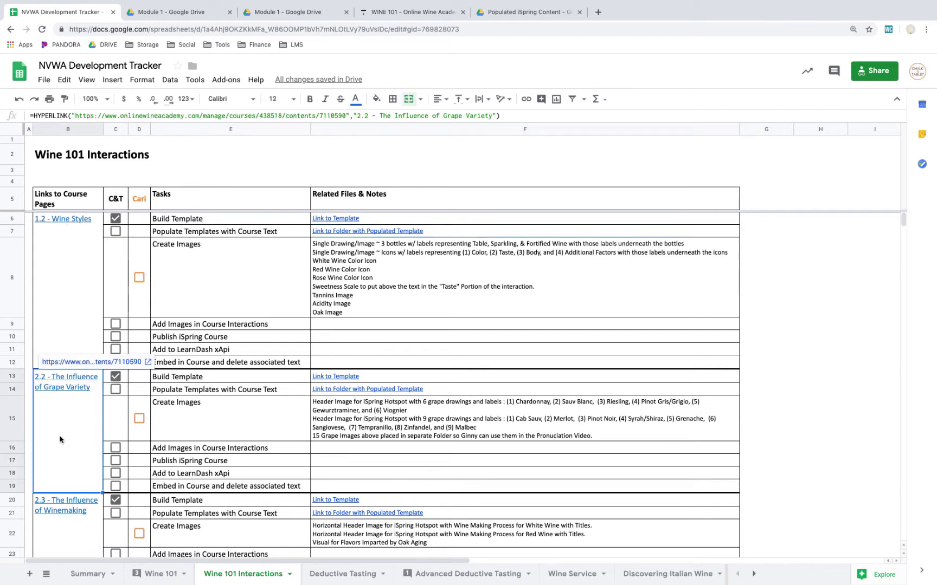
scroll(60, 439, down, 1)
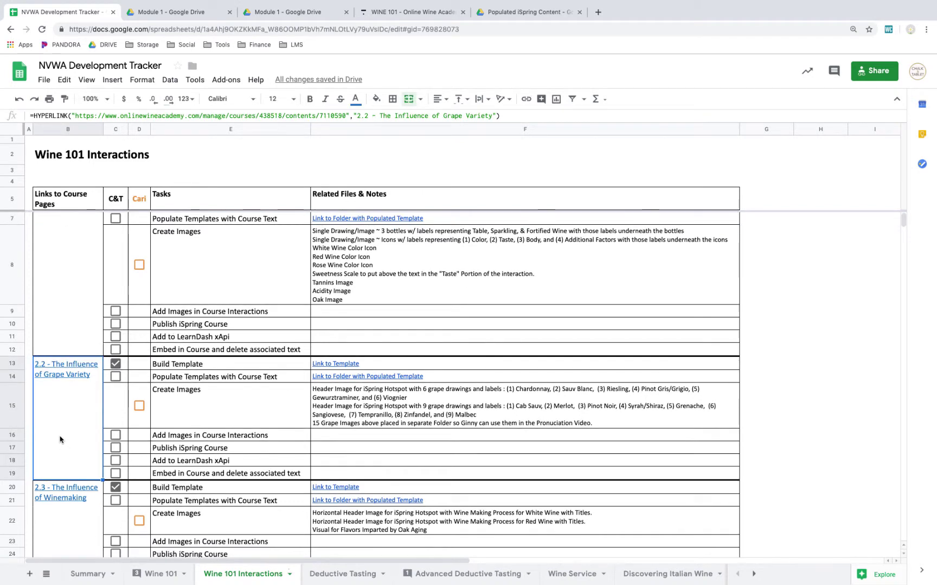
scroll(60, 439, down, 2)
click(60, 439)
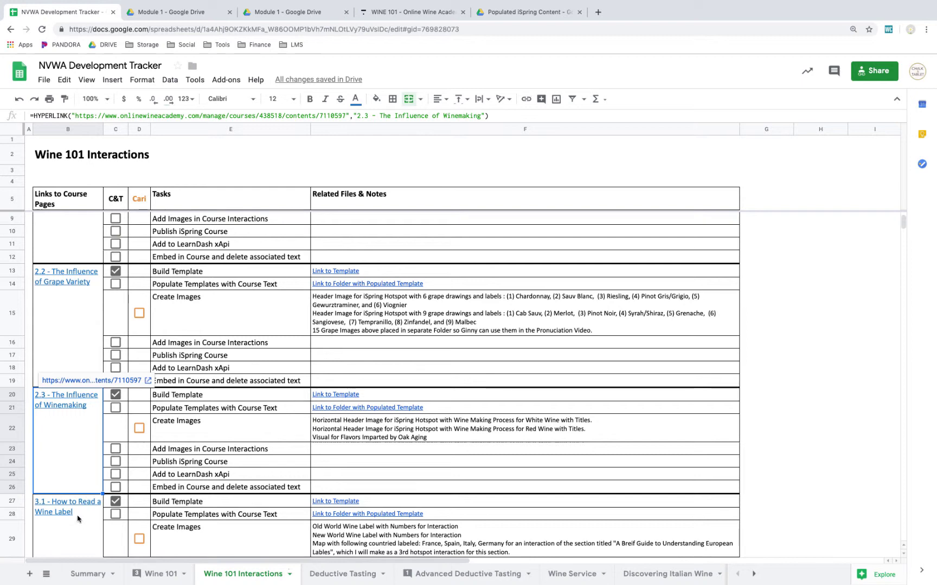
click(80, 530)
scroll(80, 520, down, 5)
scroll(77, 512, down, 1)
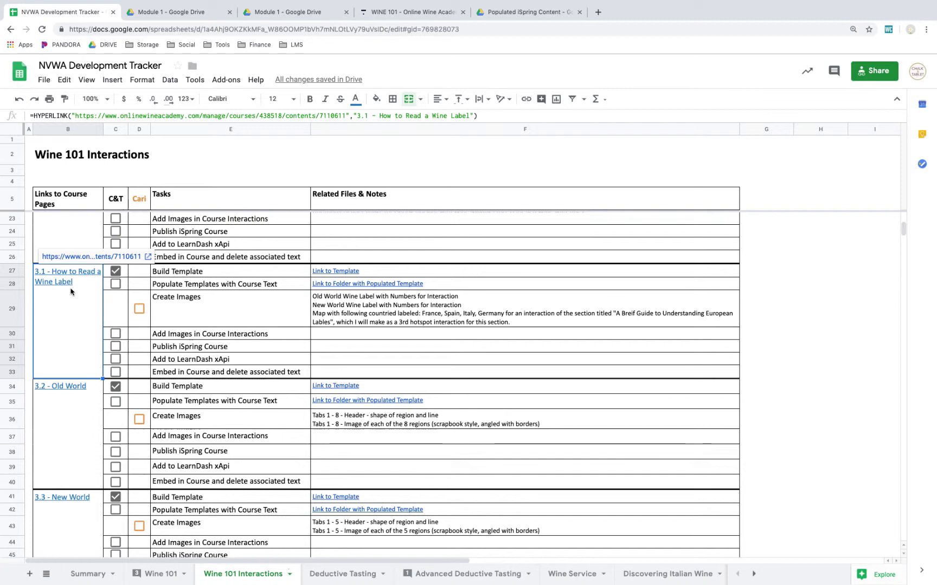
Review the task lists of course pages 3.2 - Old World, 3.3 - New World, 4.2 - Proper Storing & Serving Techniques and 4.3 - Wine Pairing Basics
click(60, 435)
scroll(60, 434, down, 2)
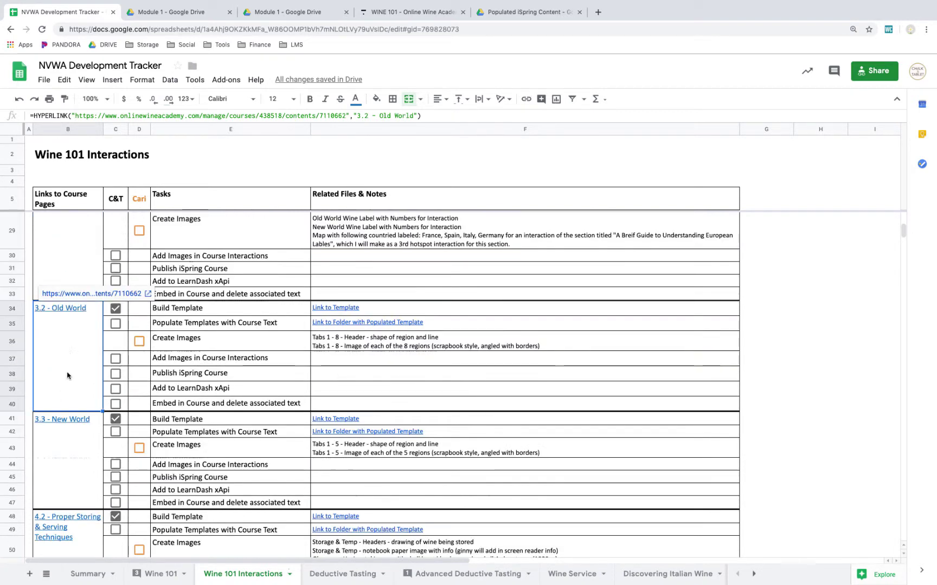
scroll(74, 464, down, 1)
click(68, 431)
scroll(72, 473, down, 1)
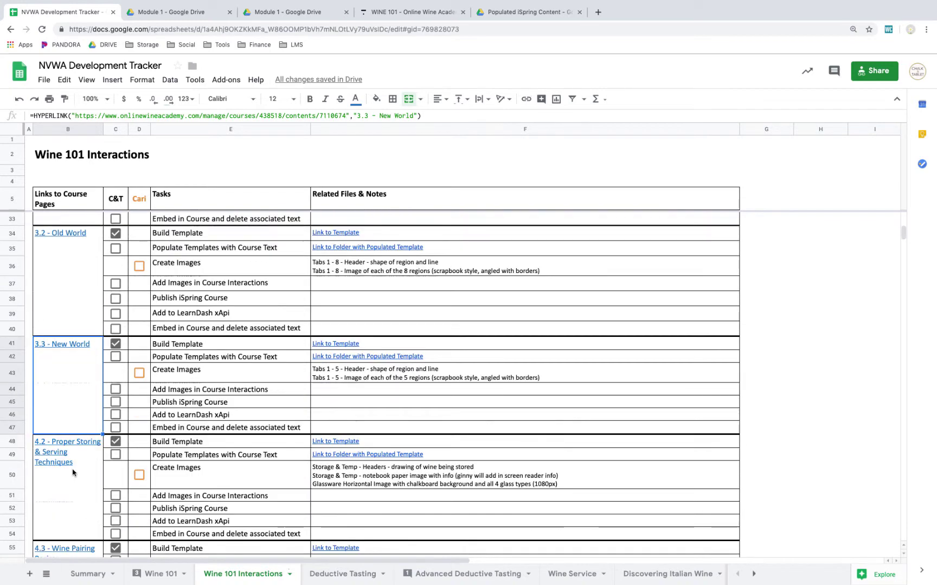
click(72, 472)
scroll(73, 474, down, 1)
click(75, 518)
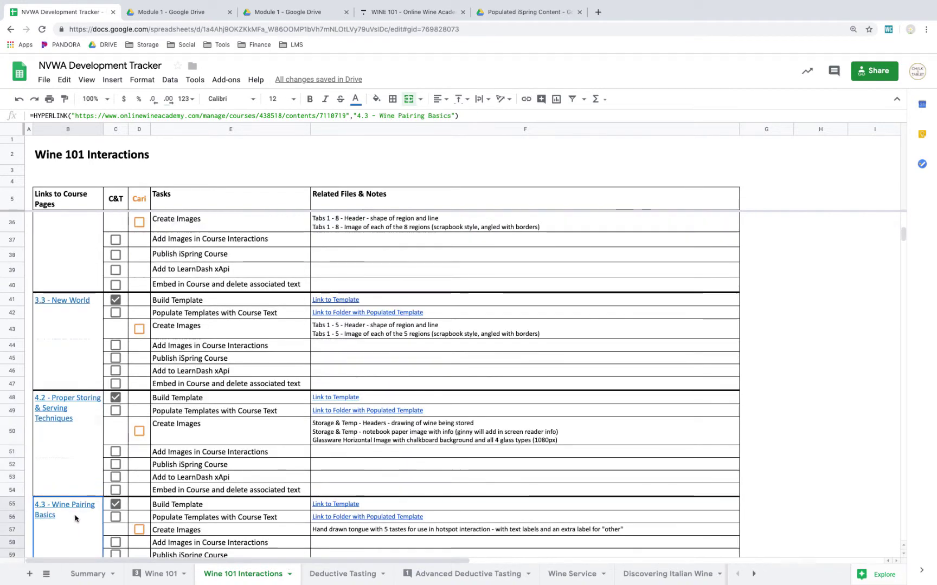
scroll(75, 518, down, 2)
scroll(75, 510, up, 5)
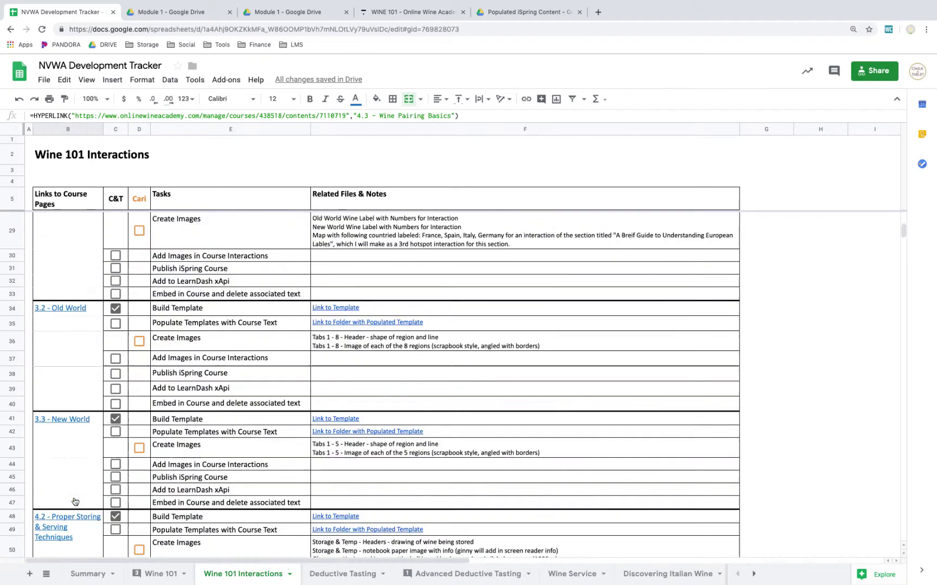
Open the template folder linked in the Build Template row of 3.2 - Old World
mouse_move(63, 346)
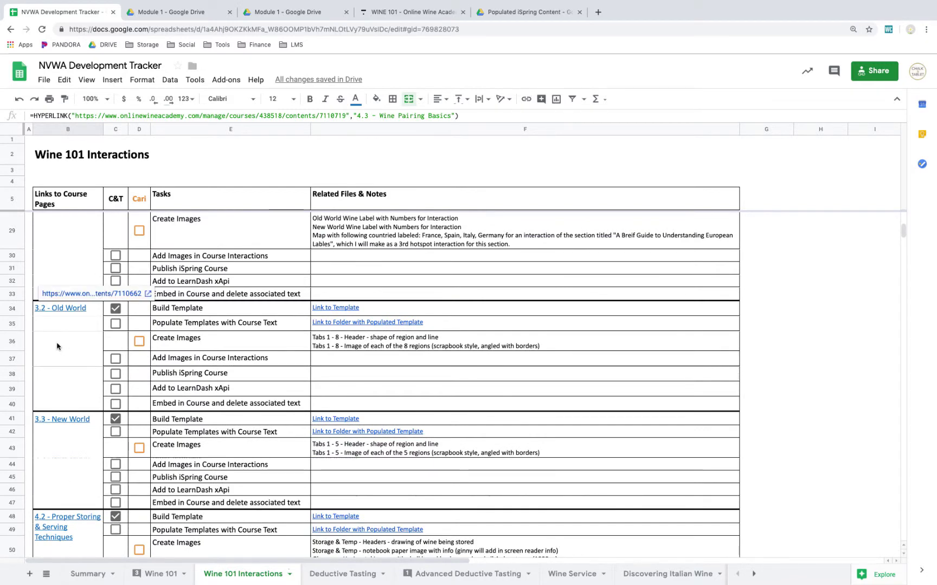
click(323, 310)
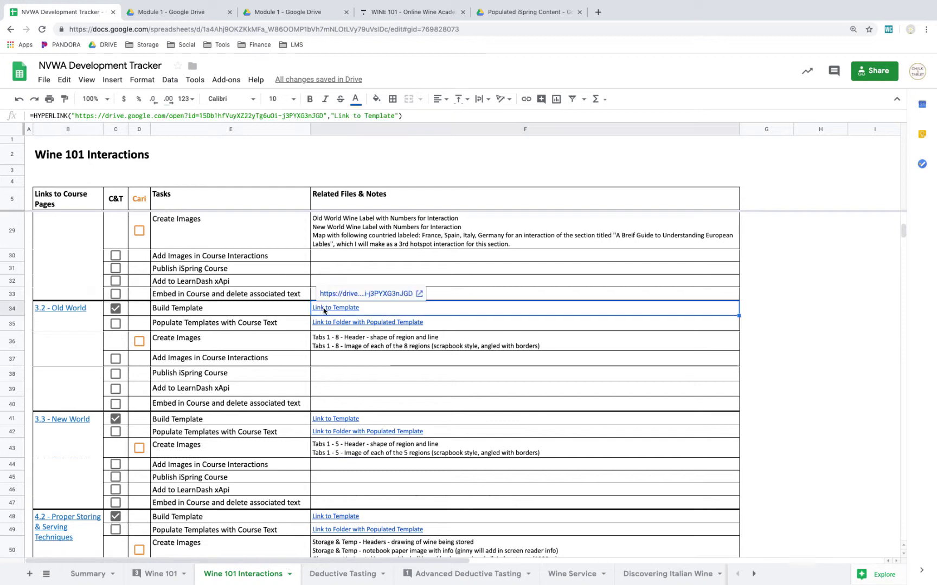
click(345, 294)
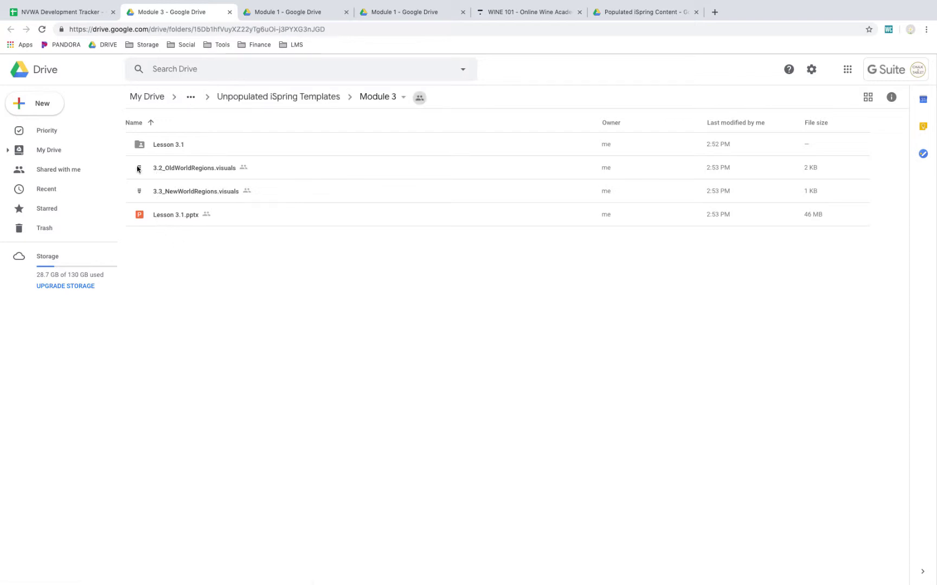
Download 3.2_OldWorldRegions.visuals from the Module 3 folder to the Desktop, keeping the .visuals extension
click(161, 171)
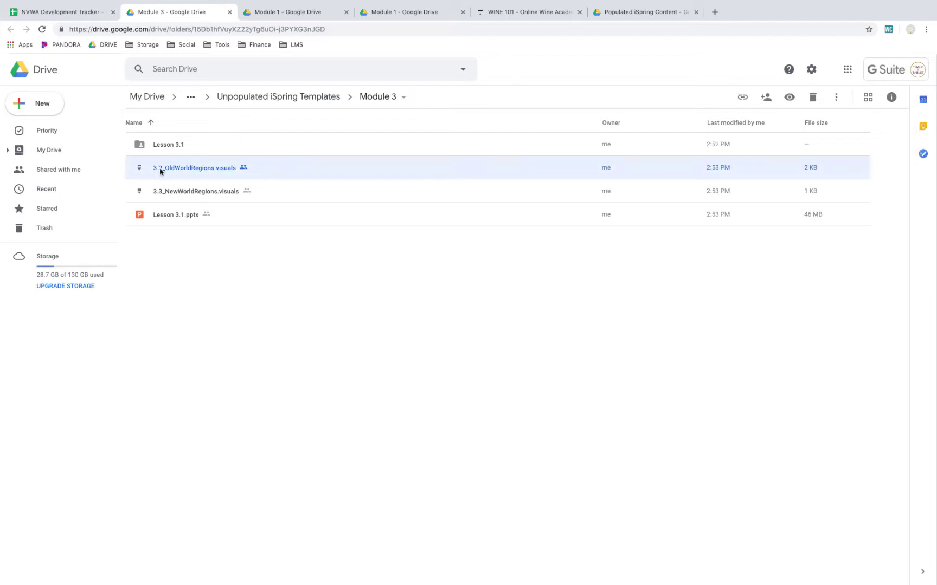
double_click(161, 169)
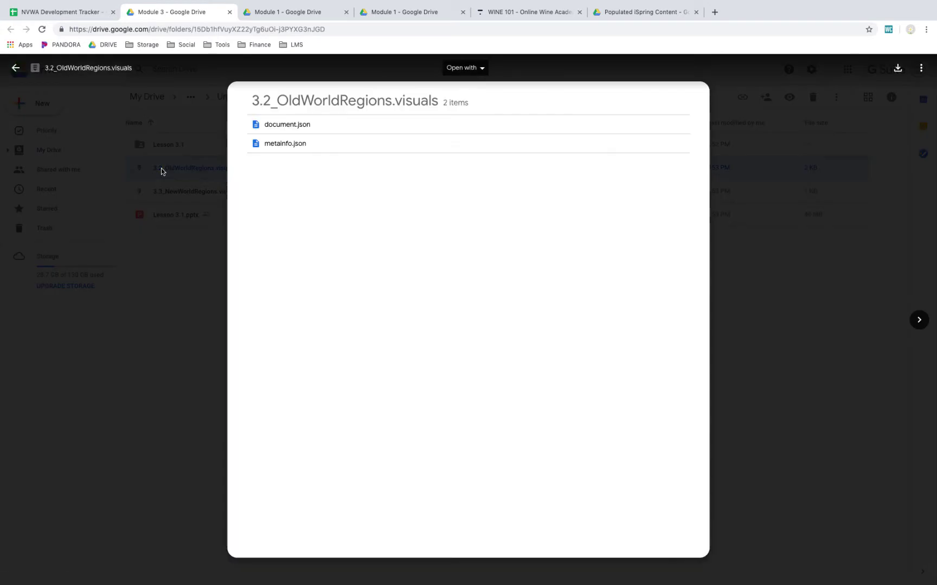
click(897, 68)
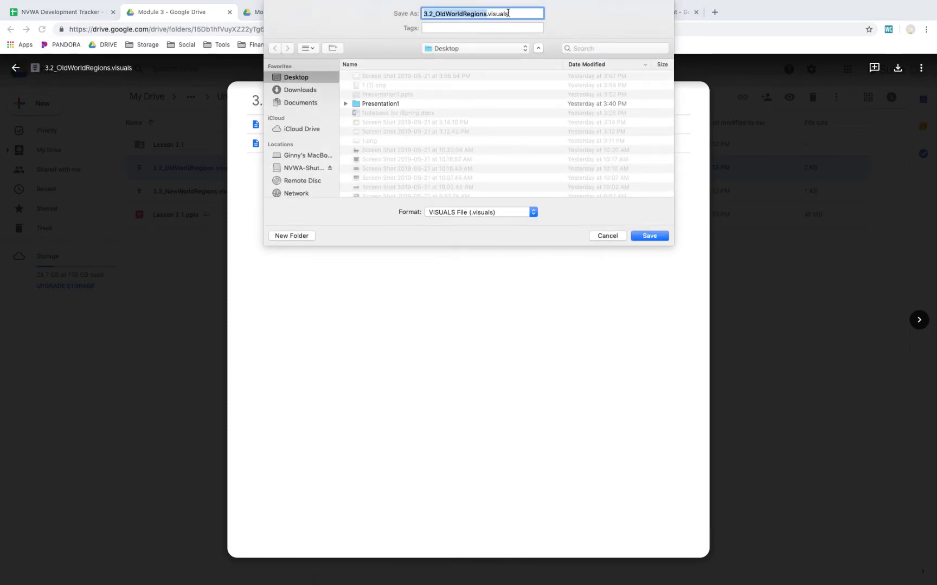
drag(508, 13, 492, 14)
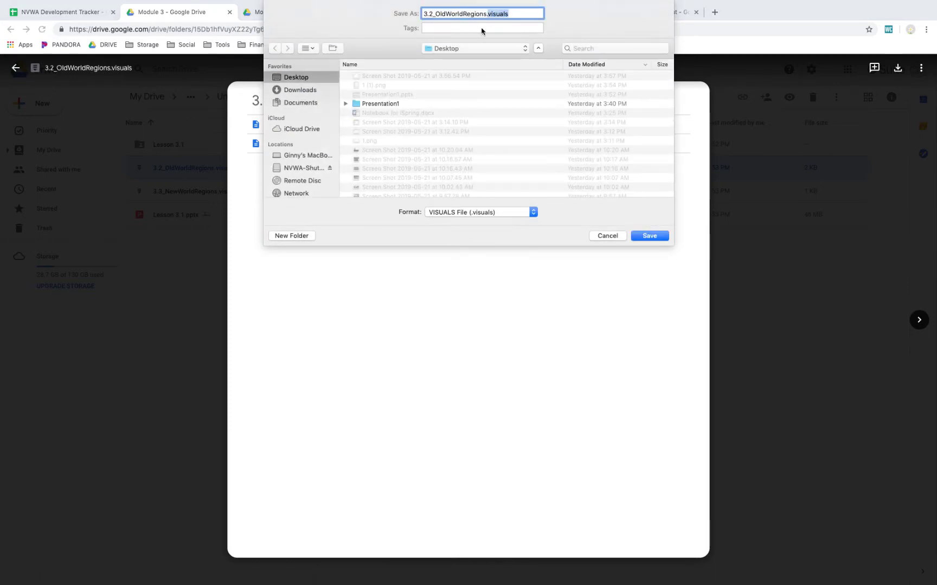
click(649, 236)
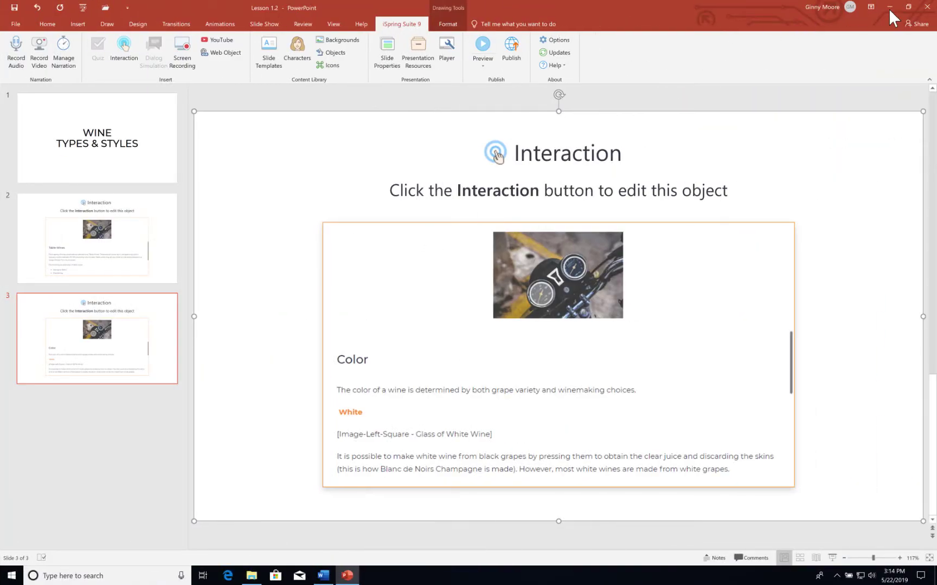
Close the Lesson 1.2 presentation, open 3.2_OldWorldRegions from the Desktop folder in iSpring Visuals and select the Bordeaux tab's placeholder text
click(928, 12)
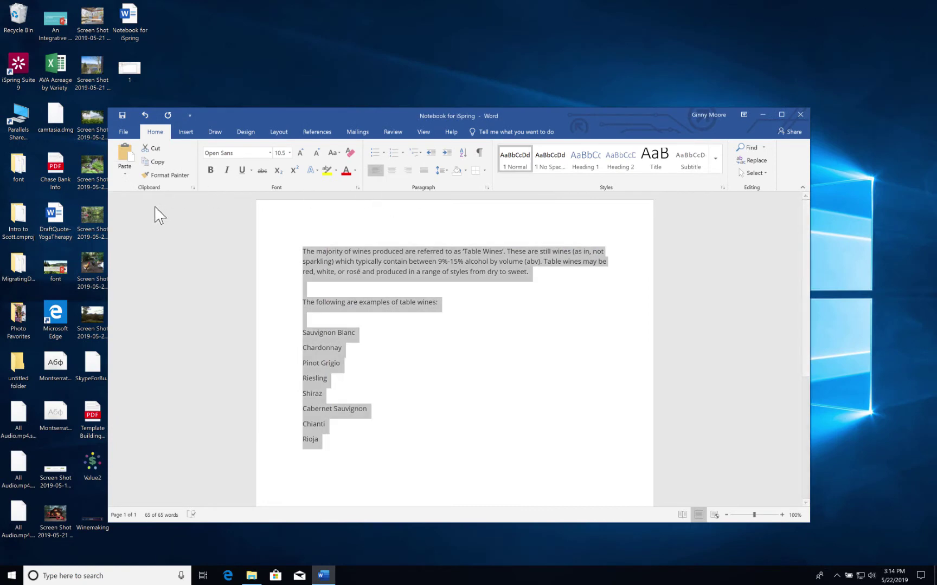
click(251, 575)
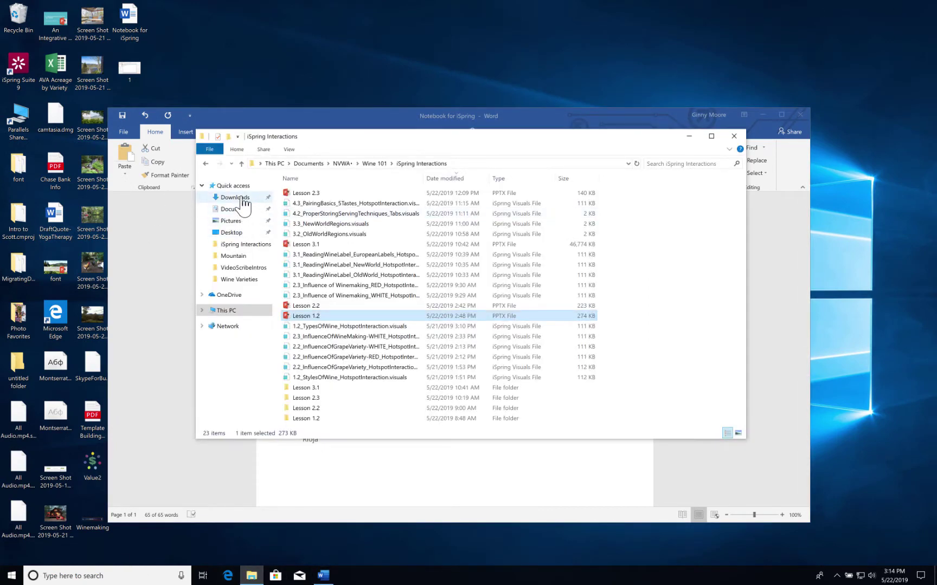
click(232, 233)
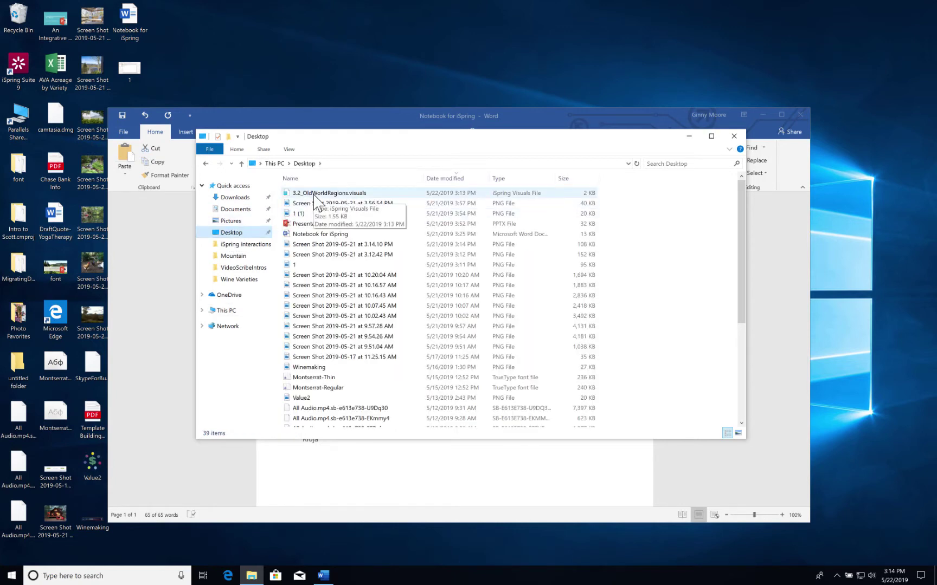
right_click(314, 195)
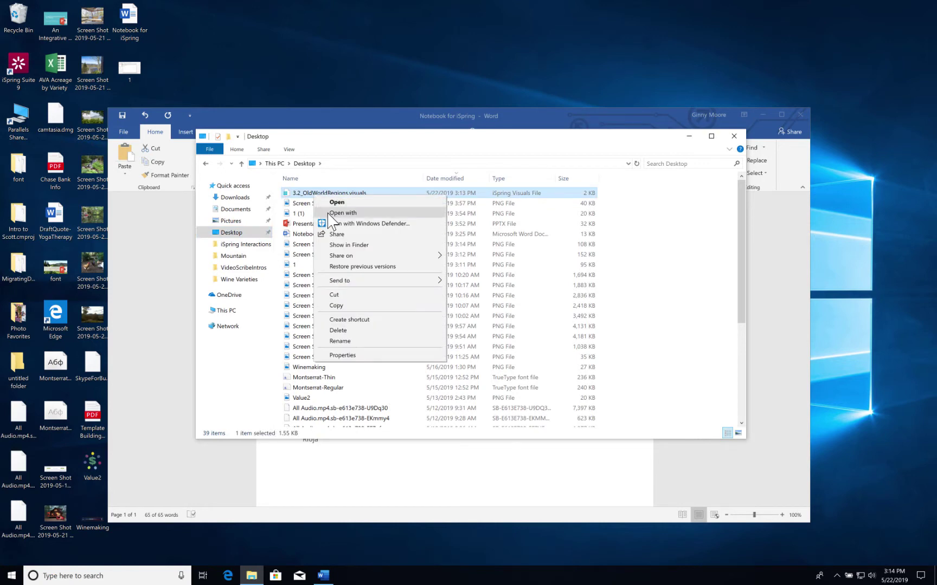
click(337, 202)
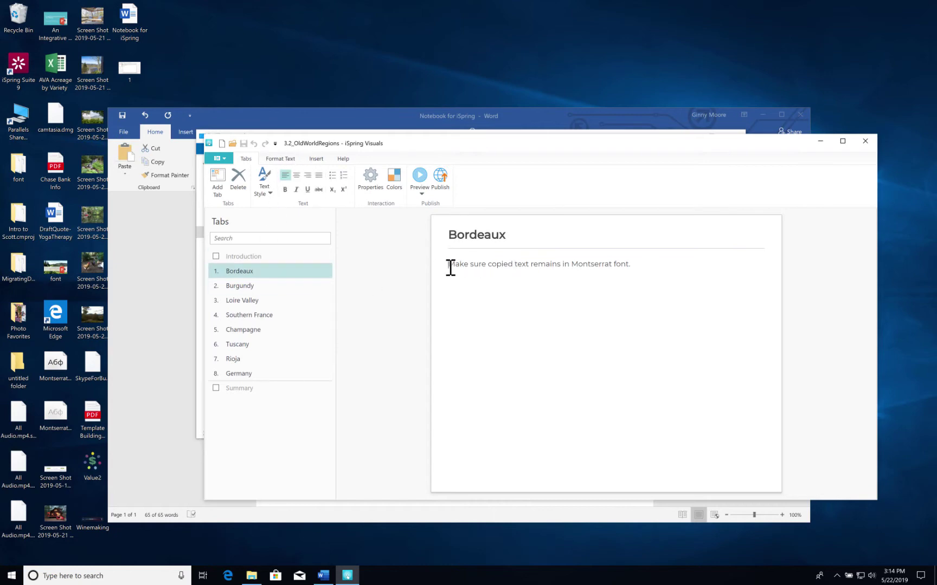
drag(449, 266, 630, 264)
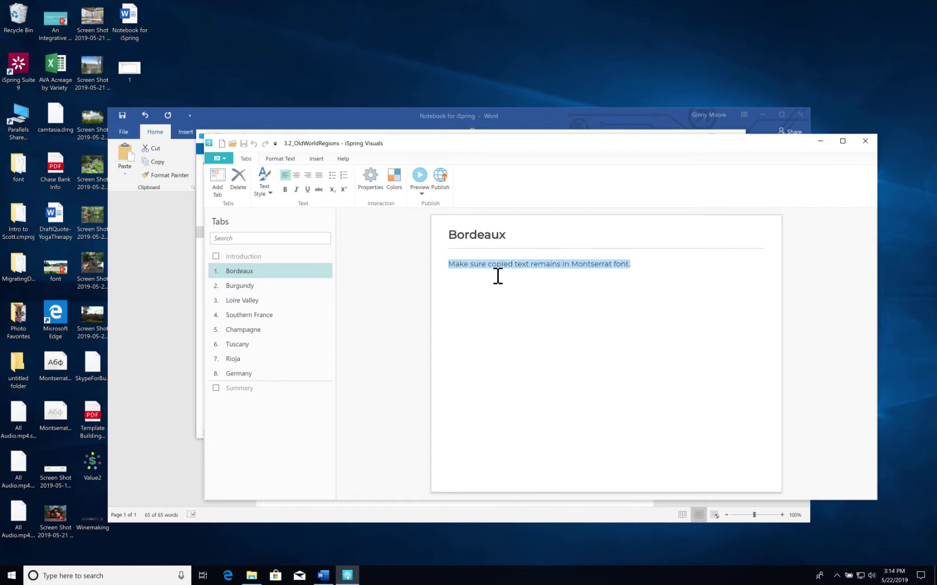
Switch to the WINE 101 course editor in the browser and open the lesson 3.2 | Old World
key(ctrl+Left)
key(ctrl+Left)
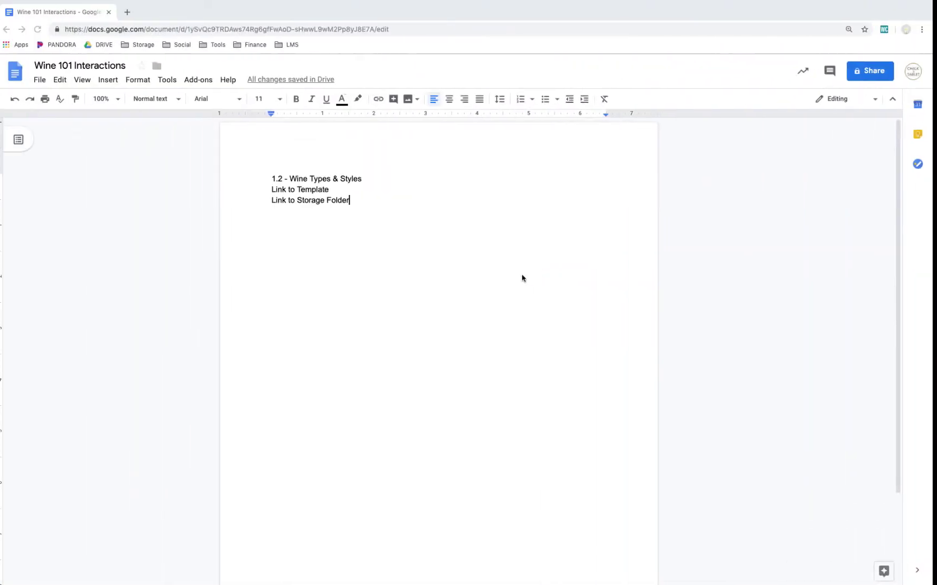
key(ctrl+Left)
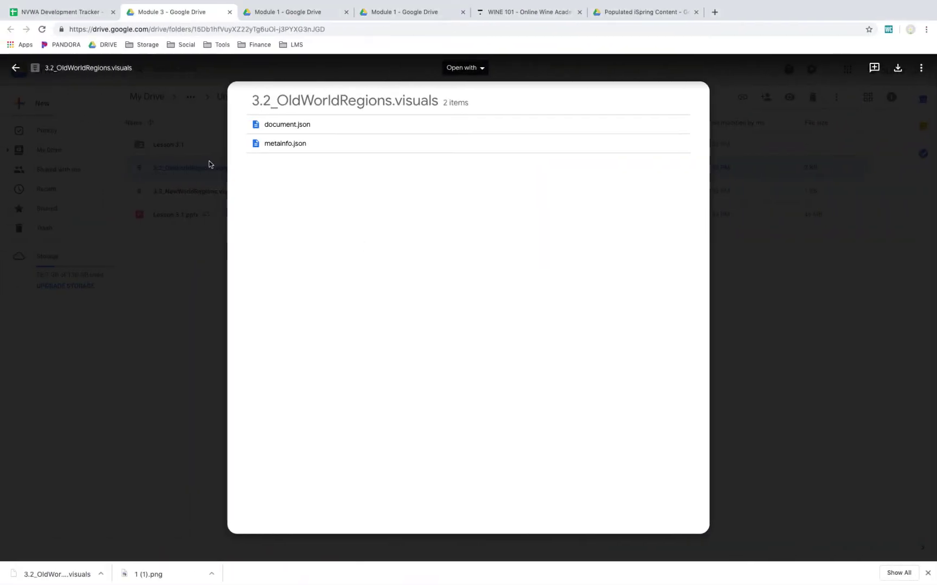
click(515, 12)
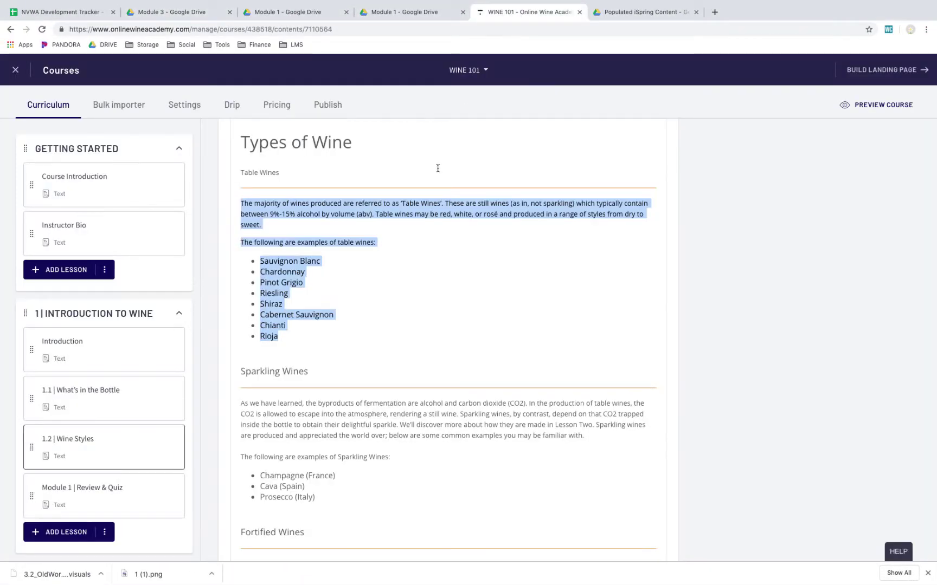
scroll(90, 479, down, 12)
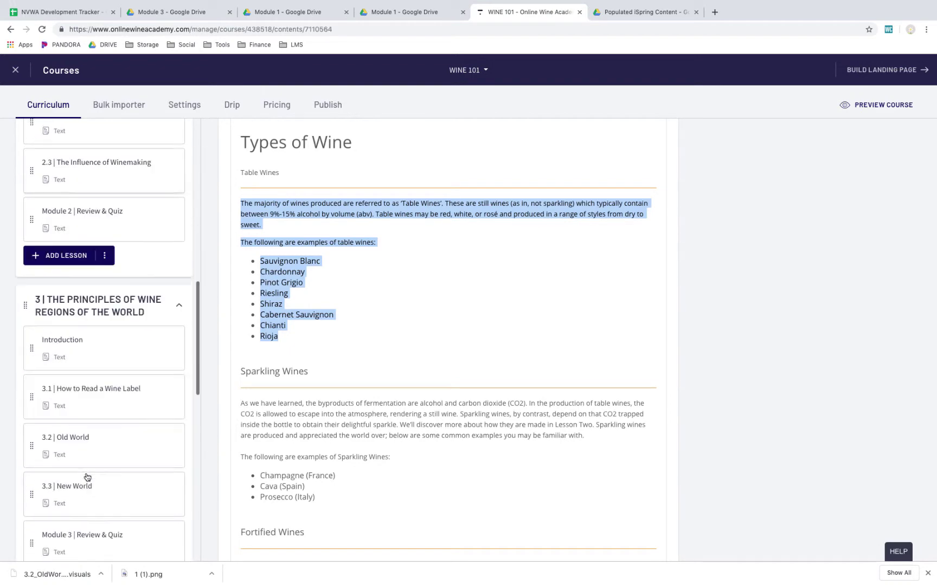
click(97, 385)
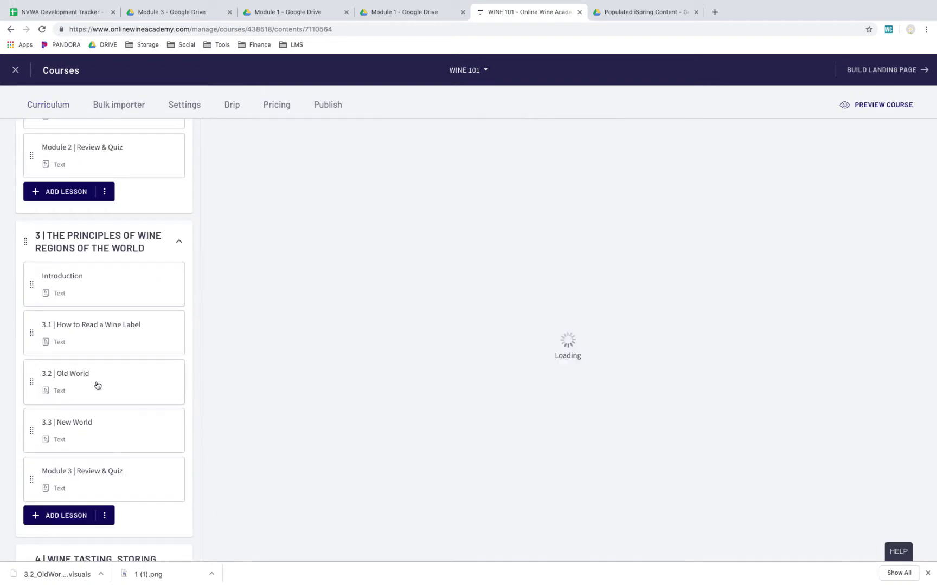
scroll(313, 521, down, 5)
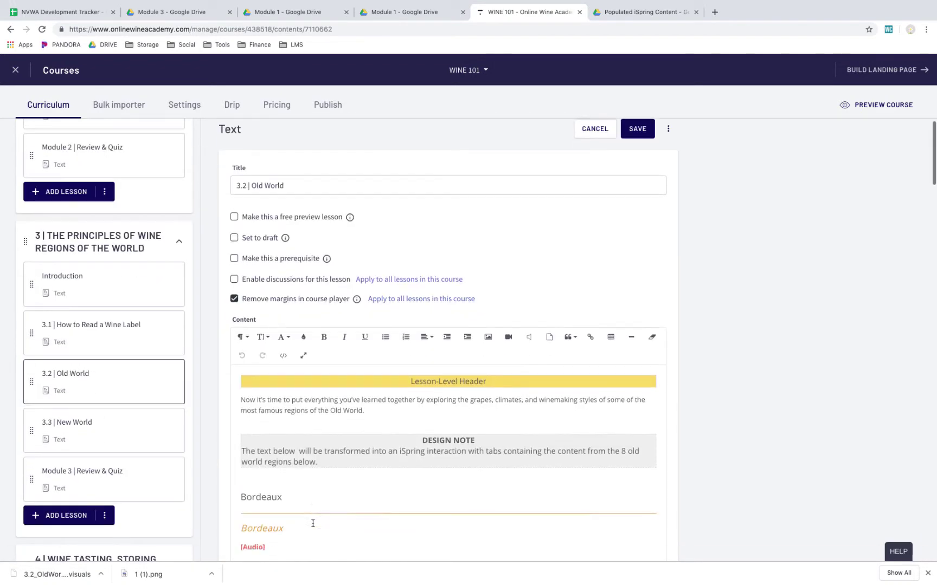
Copy the Bordeaux section from the Location heading through the image placeholder under the red grape acreage heading
scroll(310, 521, down, 5)
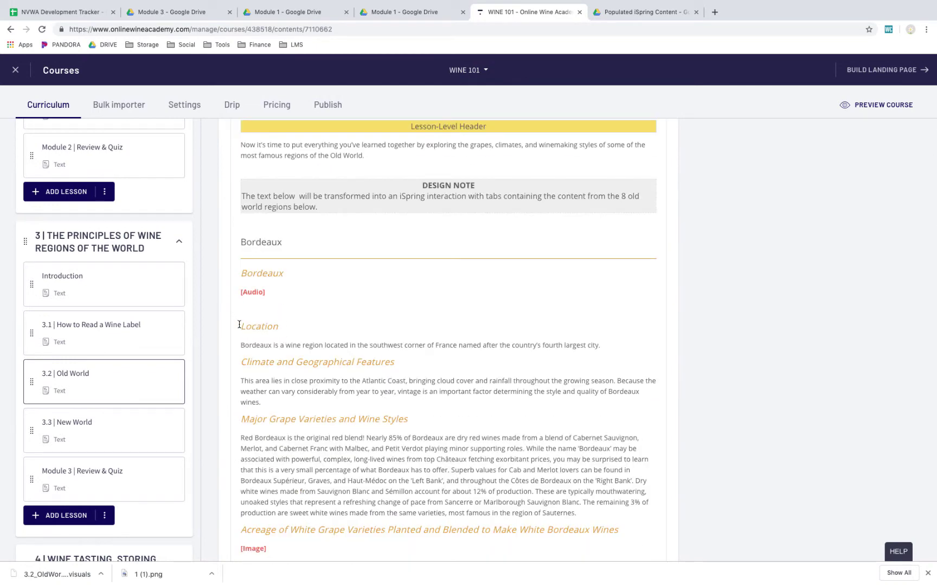
drag(239, 325, 393, 477)
scroll(318, 453, down, 4)
scroll(301, 479, down, 1)
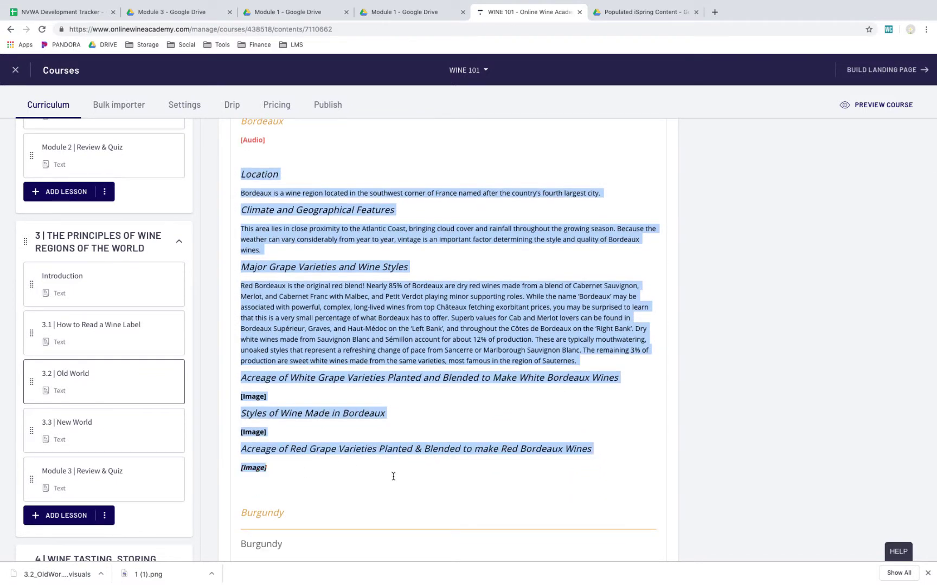
right_click(322, 317)
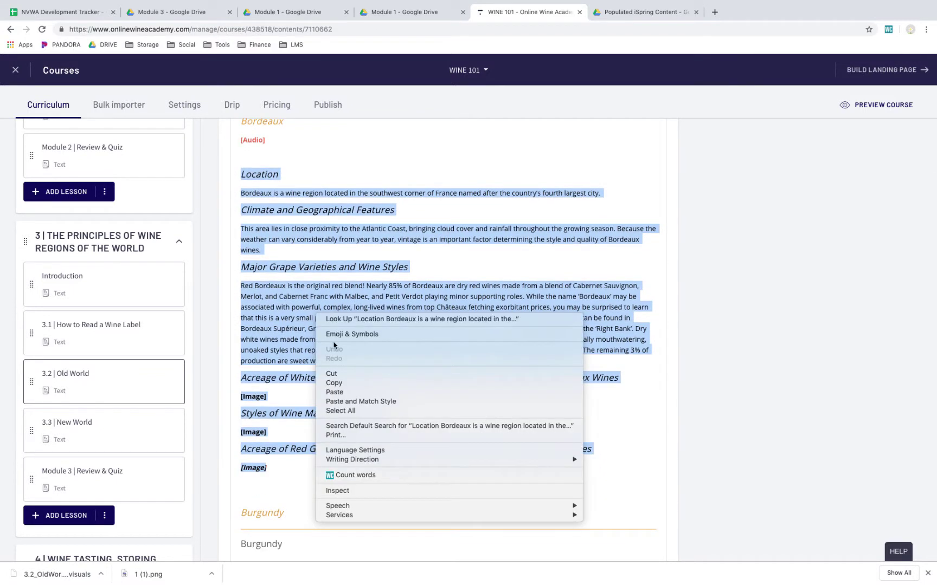
click(340, 384)
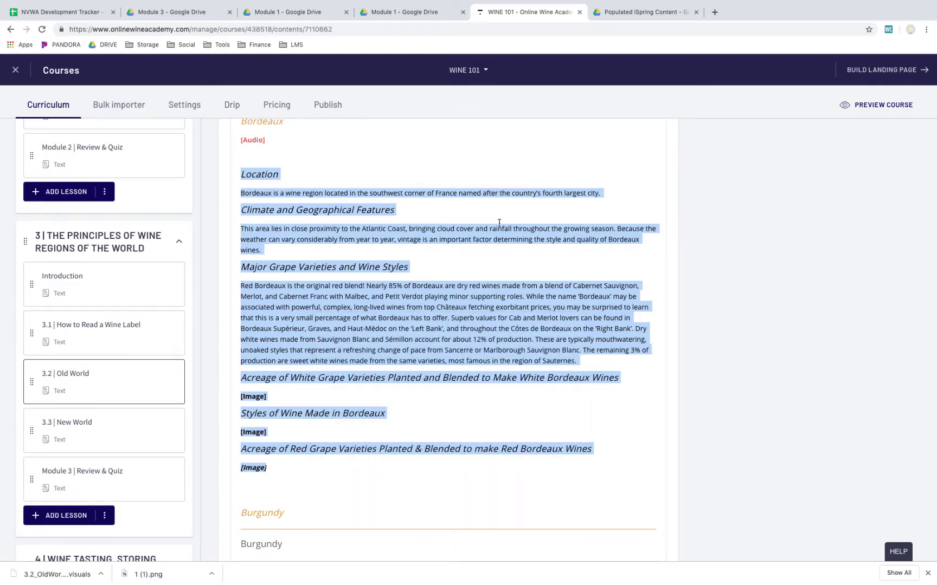
Replace the contents of the Notebook for iSpring Word document with the Bordeaux text, stripped of its source formatting, and copy all of it
key(ctrl+Right)
key(ctrl+Right)
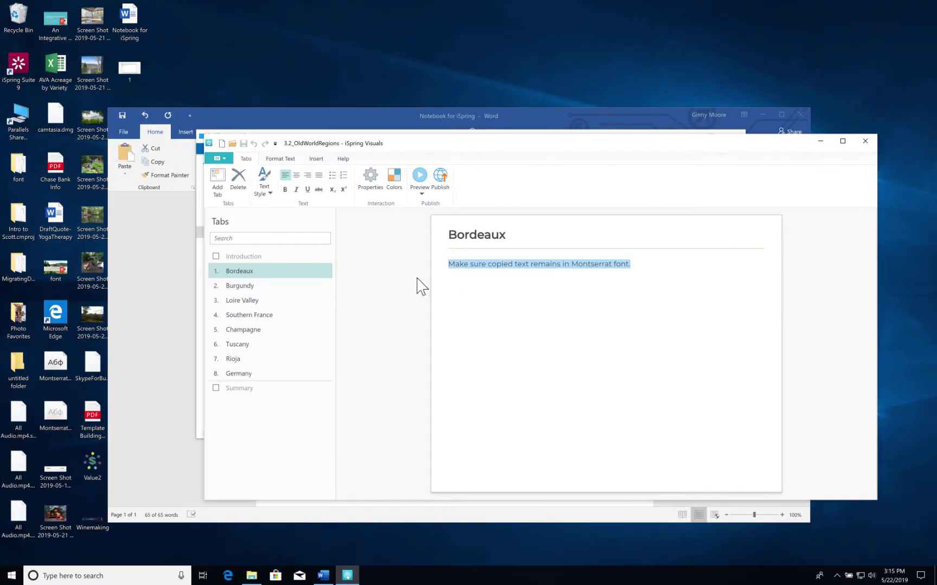
click(143, 242)
key(ctrl+a)
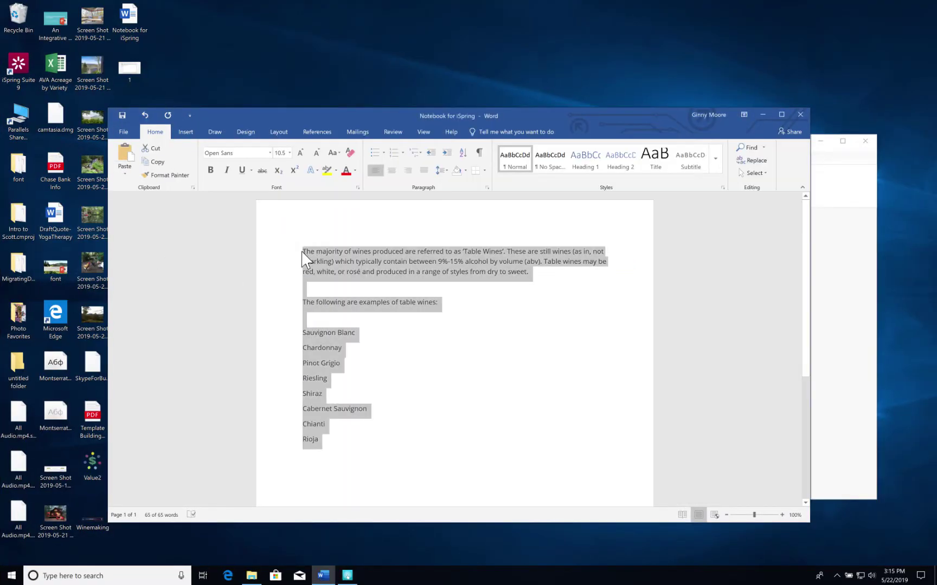
key(ctrl+v)
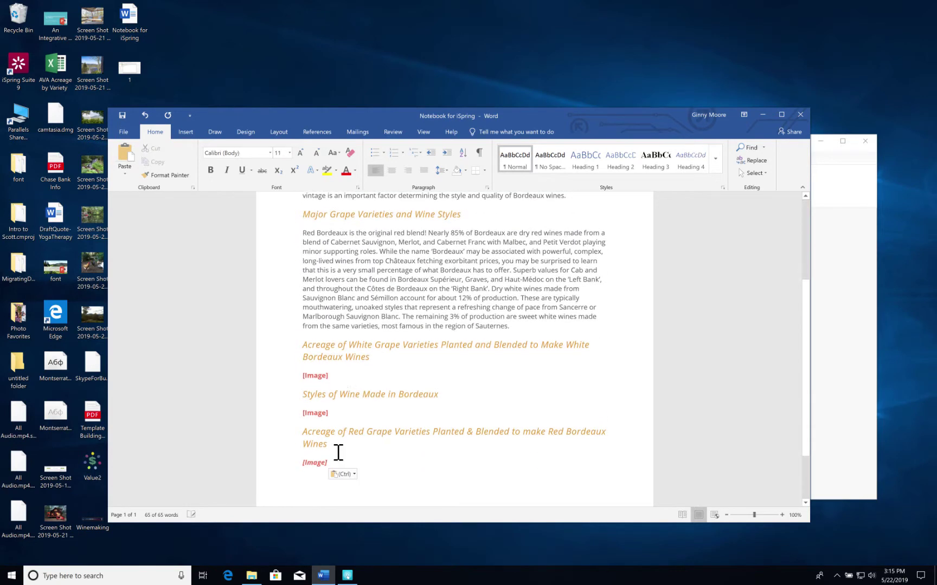
click(343, 475)
click(364, 499)
drag(343, 479, 299, 265)
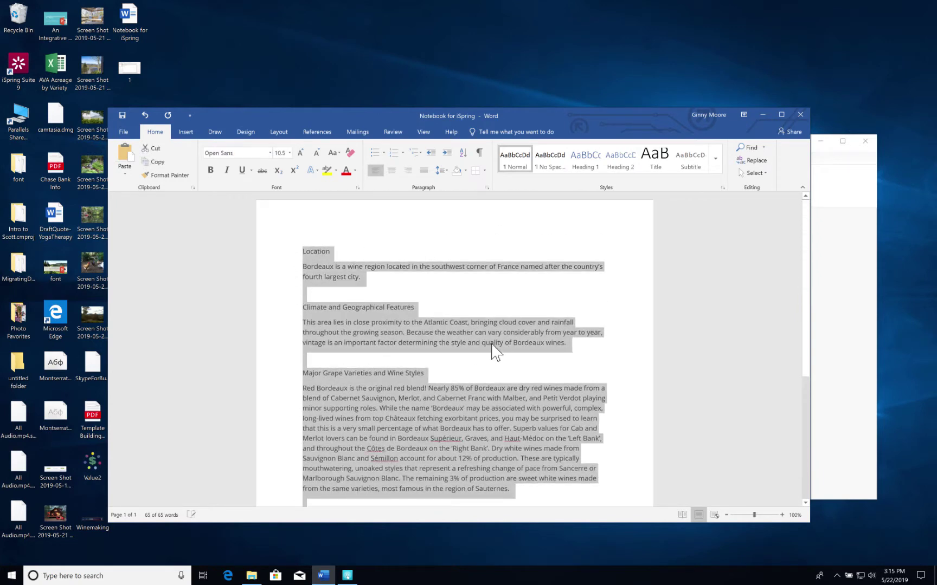
scroll(469, 347, down, 5)
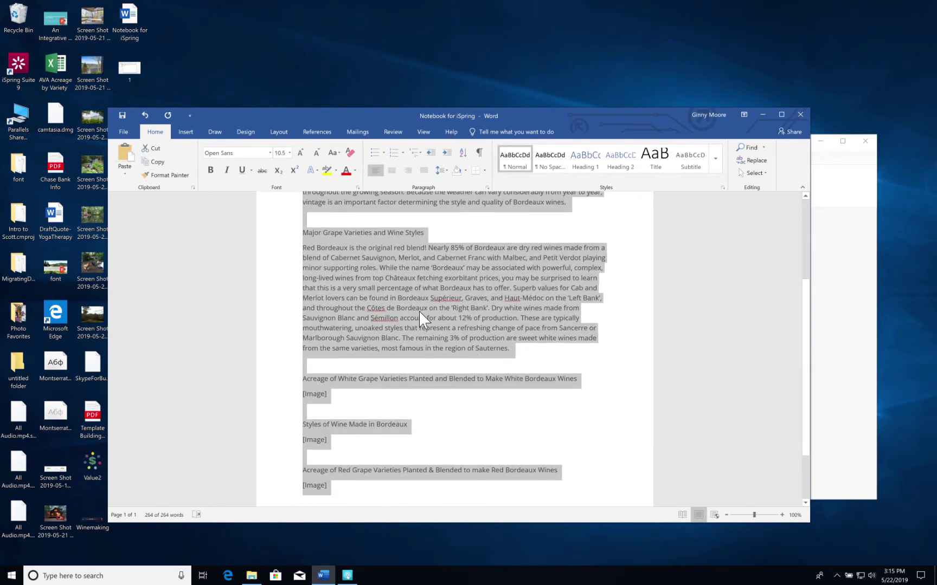
In iSpring Visuals, replace the Bordeaux tab's placeholder sentence with the cleaned Bordeaux text
click(848, 297)
click(449, 264)
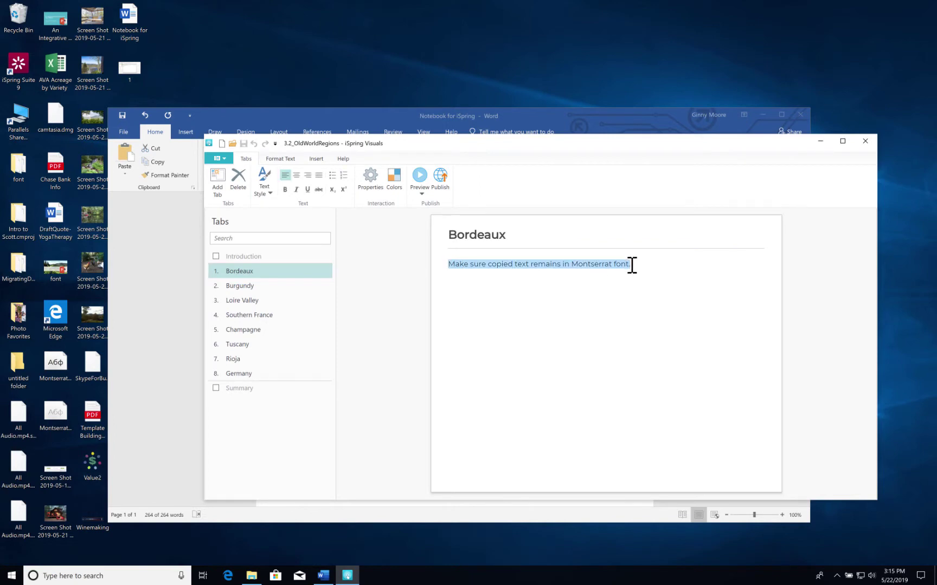
key(ctrl+v)
scroll(512, 331, up, 3)
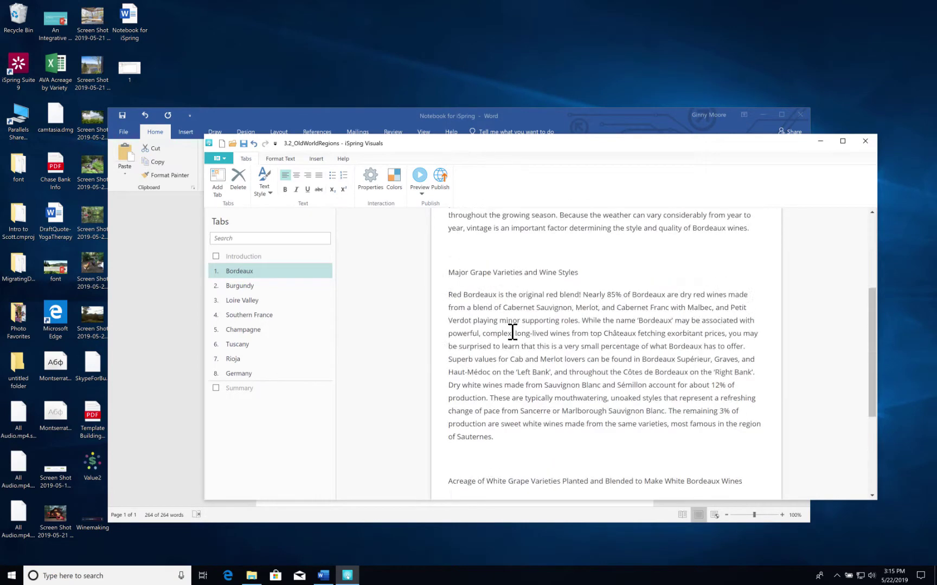
Delete the Location heading at the start of the Bordeaux tab and the blank line above the Climate and Geographical Features heading
scroll(512, 332, up, 3)
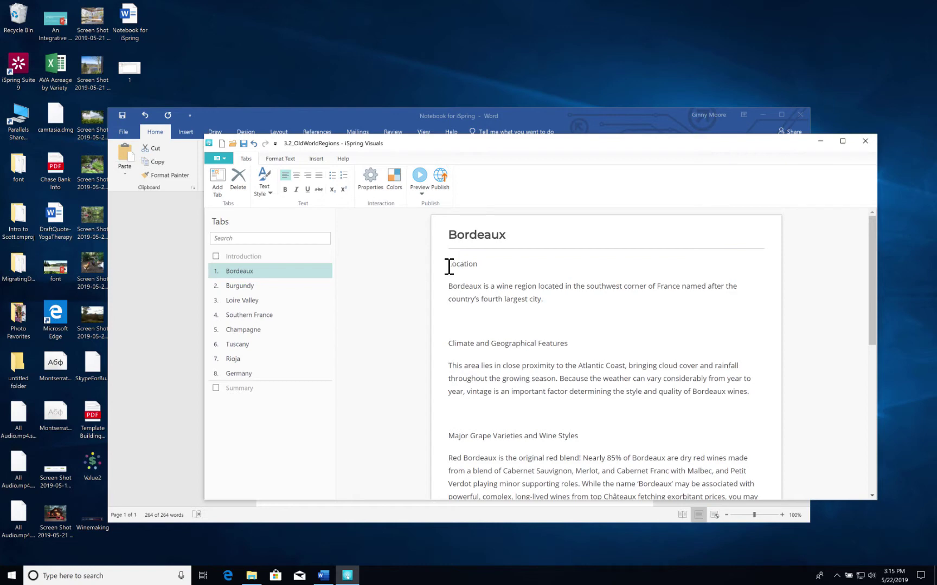
double_click(476, 268)
key(BackSpace)
key(BackSpace)
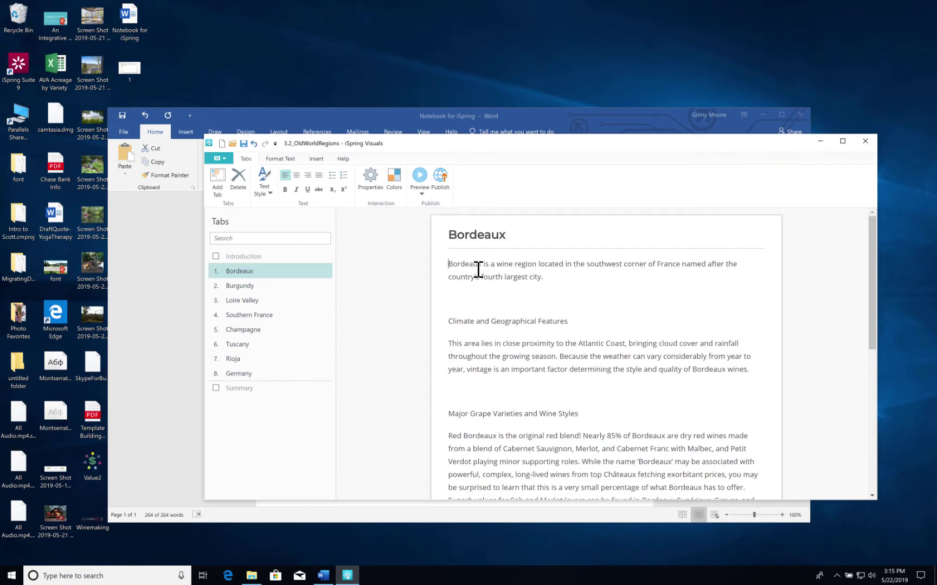
click(444, 320)
key(BackSpace)
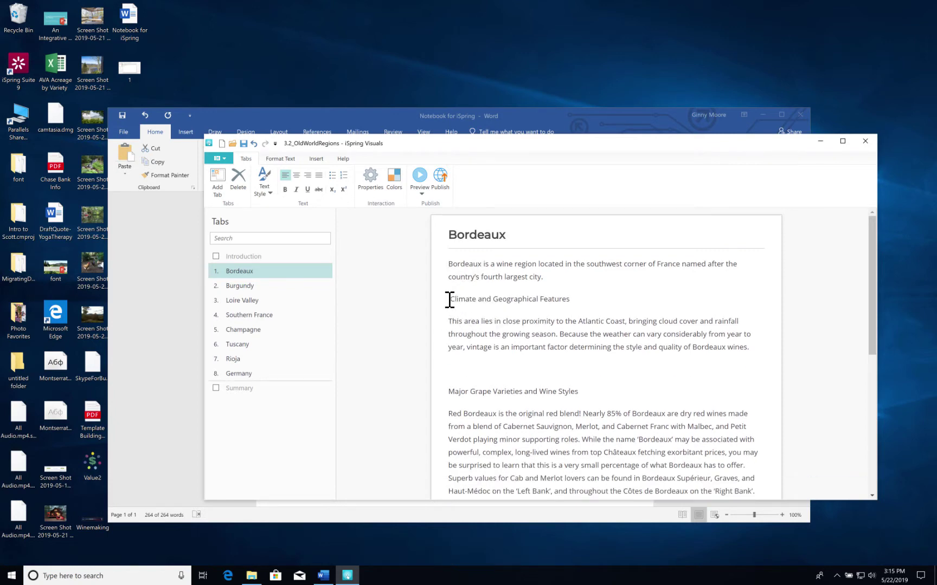
Format the Climate and Geographical Features heading in bold with the recent orange colour FF8F1C
shift+click(567, 299)
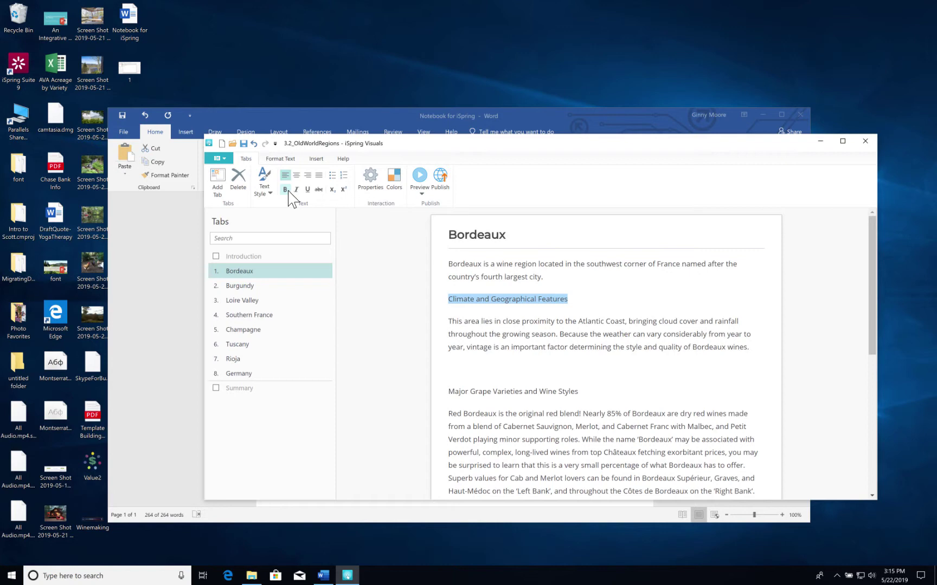
click(279, 160)
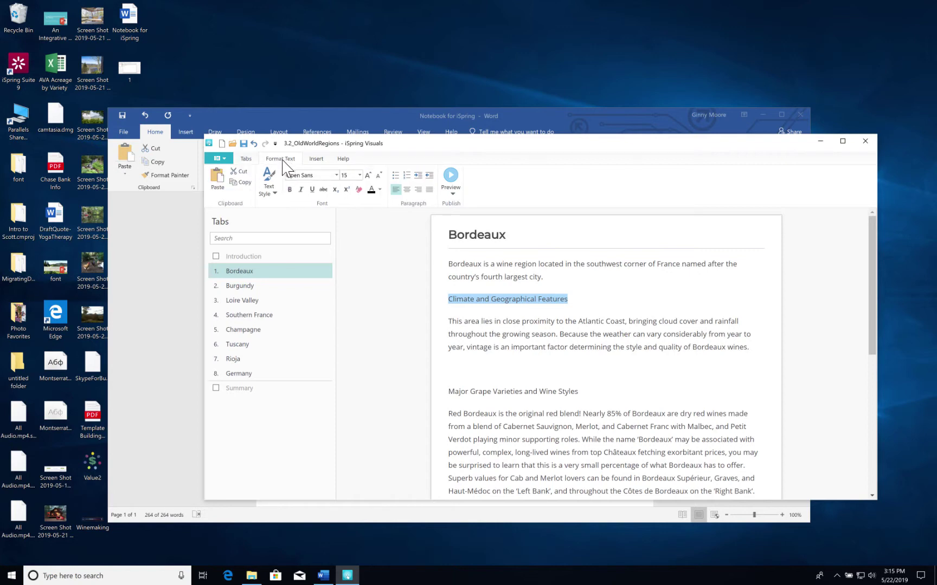
click(379, 191)
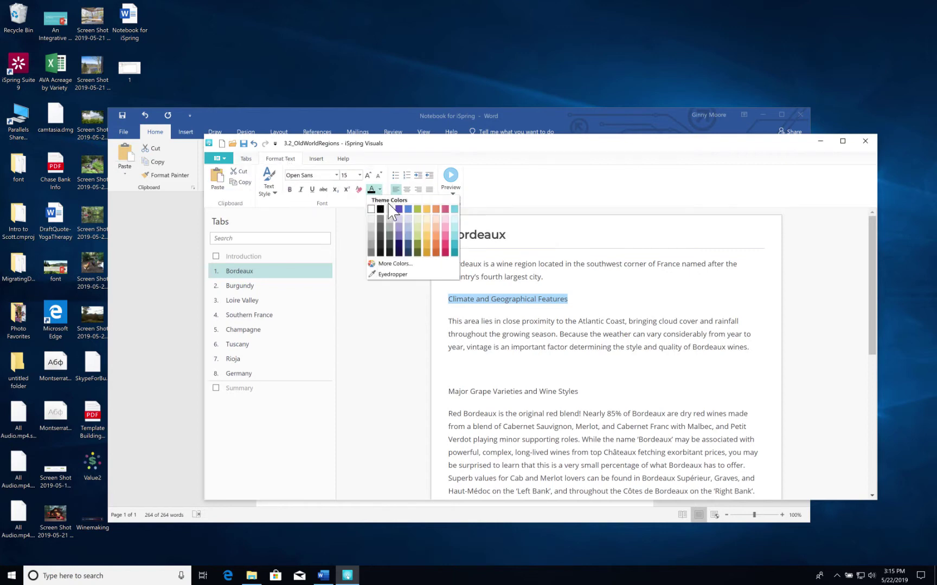
click(395, 264)
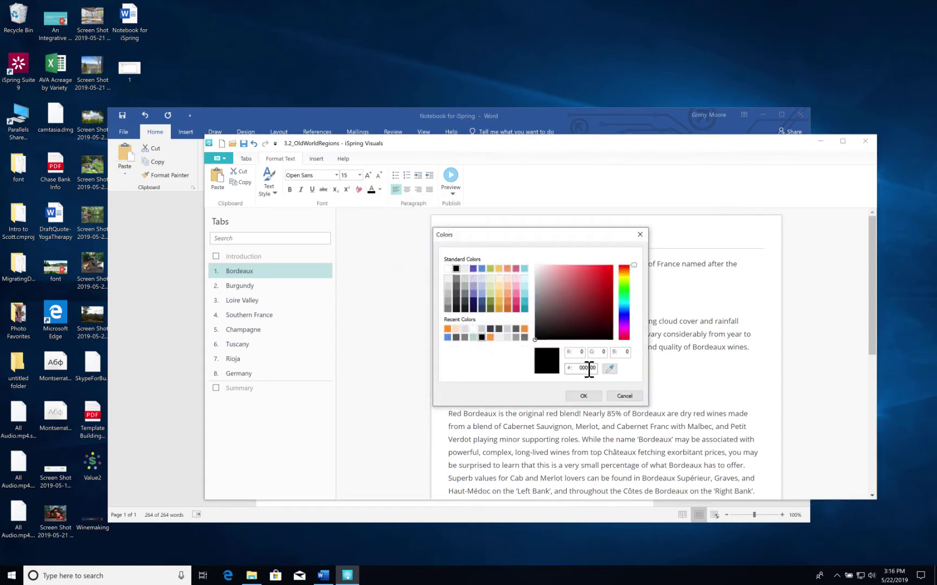
click(447, 329)
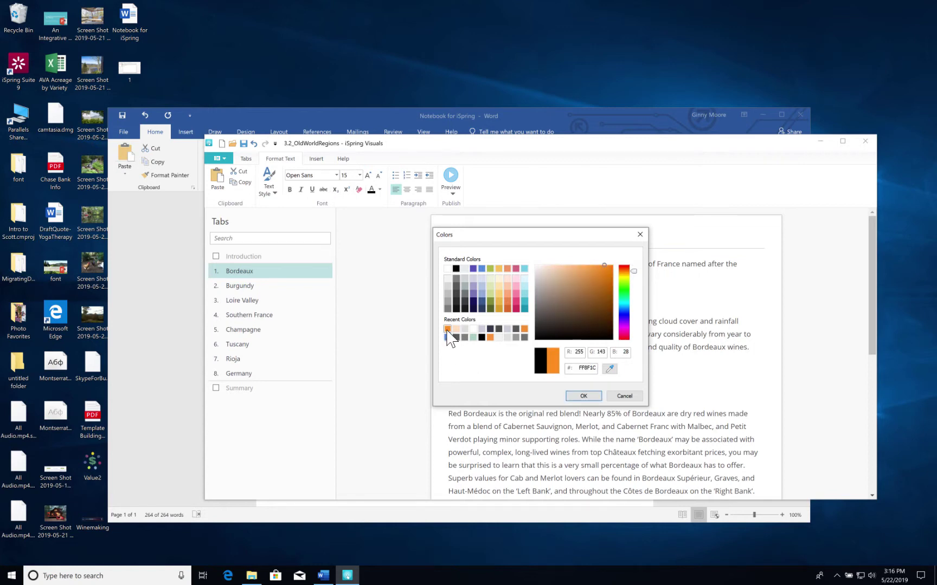
click(578, 397)
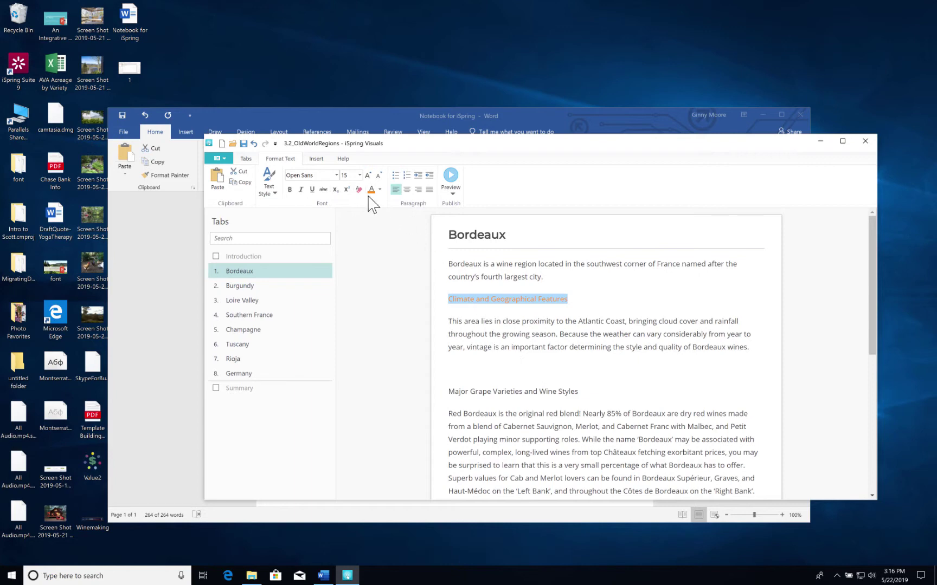
click(289, 189)
Remove the blank lines above the remaining Bordeaux headings, from Major Grape Varieties and Wine Styles through the red grape acreage heading
click(547, 397)
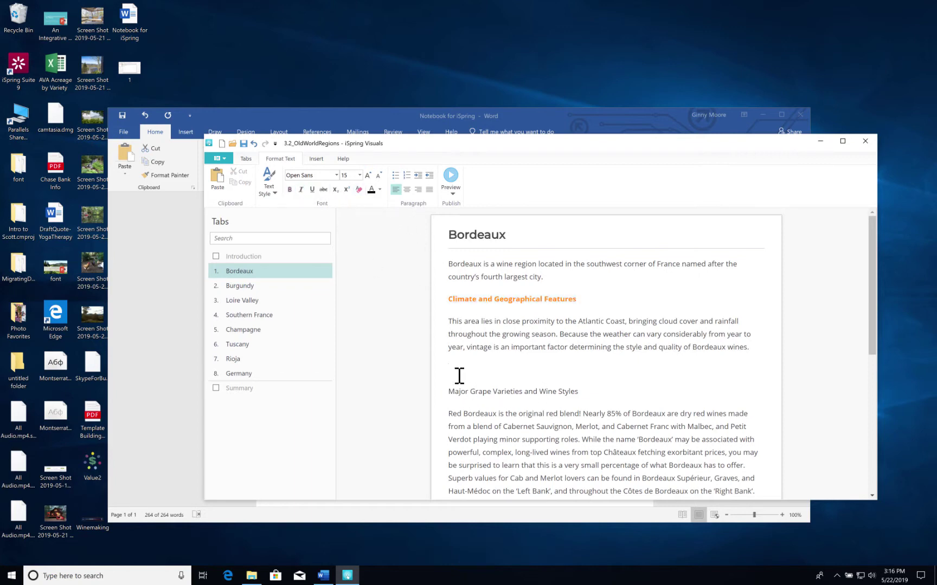
key(BackSpace)
scroll(477, 428, down, 1)
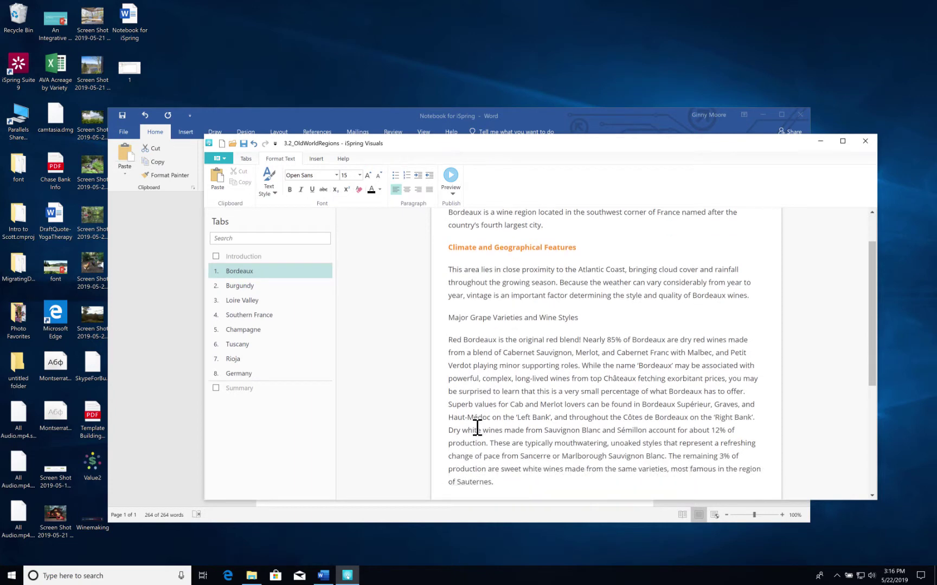
scroll(477, 428, down, 3)
click(450, 364)
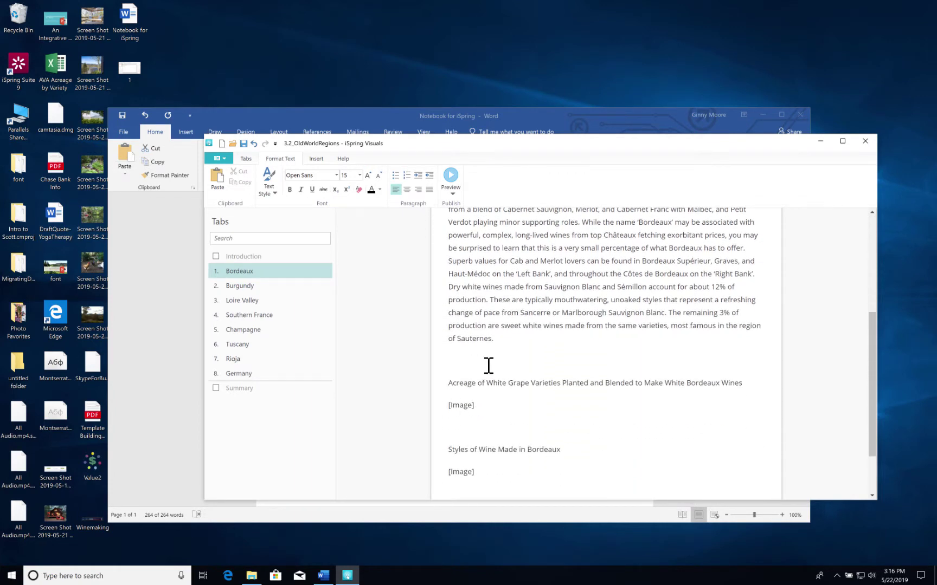
key(BackSpace)
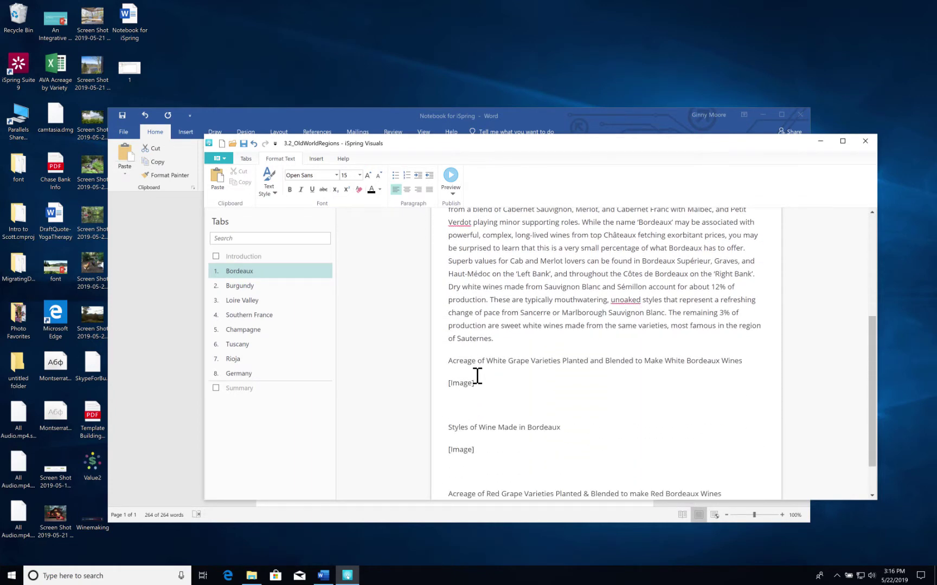
click(457, 413)
key(BackSpace)
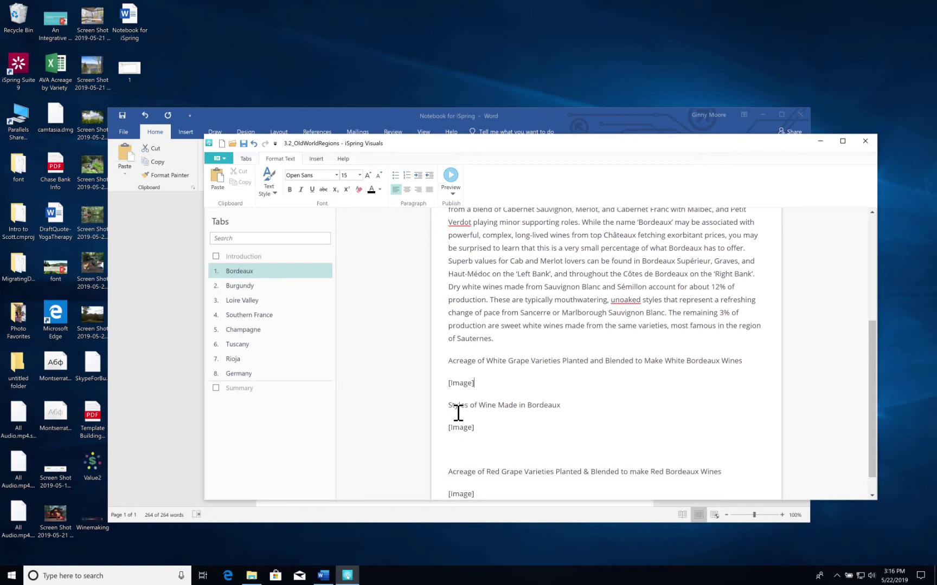
click(453, 444)
key(BackSpace)
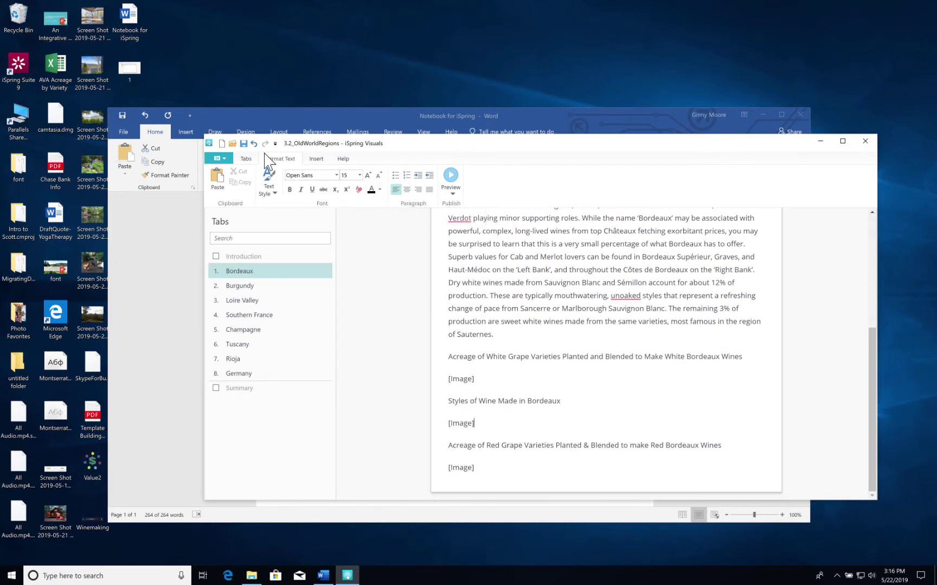
Set the font of the entire Bordeaux body text to Montserrat
scroll(561, 339, up, 5)
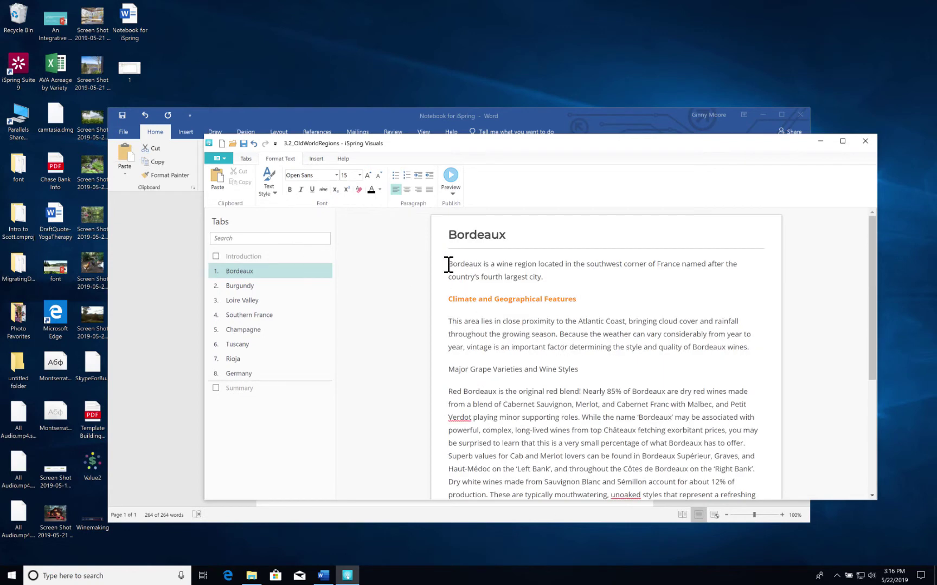
drag(449, 264, 543, 477)
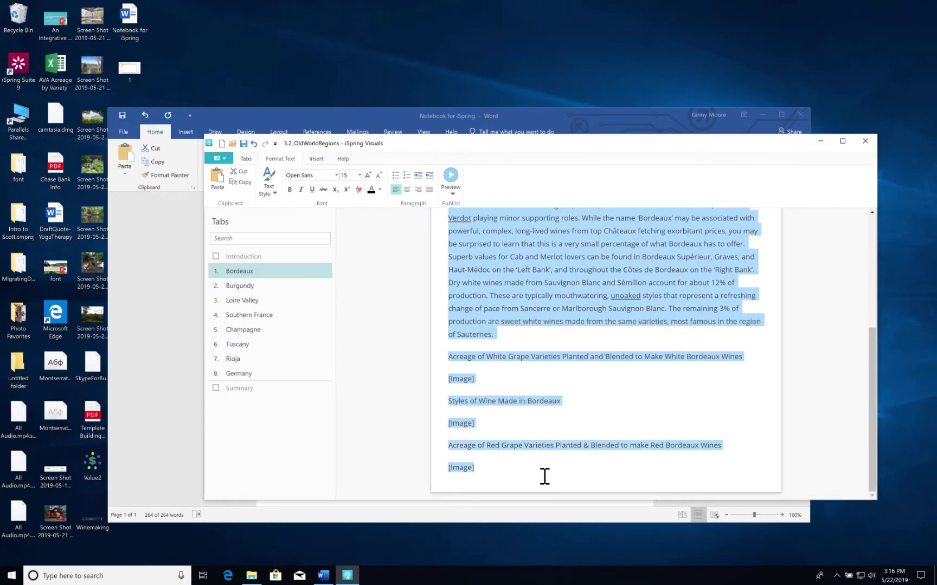
triple_click(317, 175)
text(Montserrat)
key(Return)
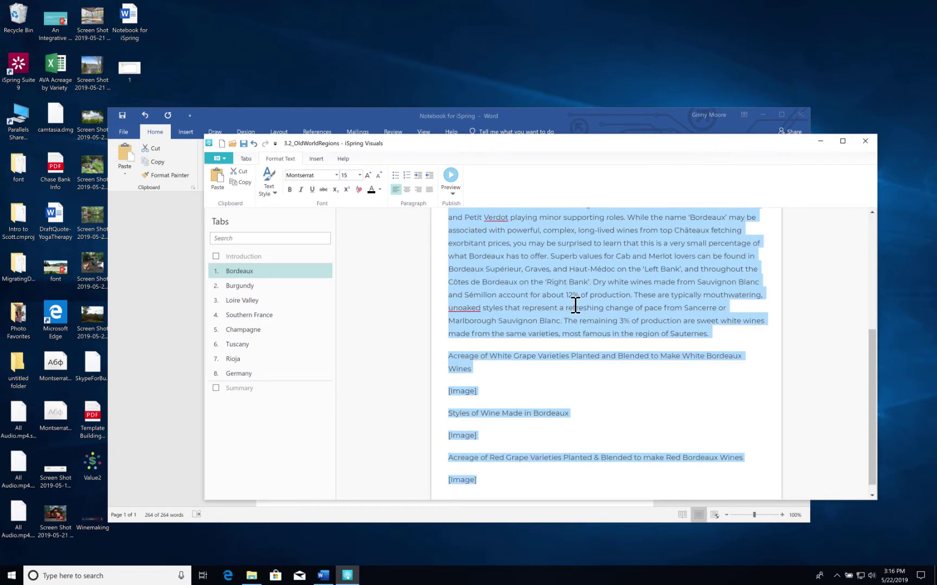
click(538, 374)
Review the Bordeaux tab's text and heading formatting, including the spelling suggestions for the word "unoaked"
scroll(538, 374, up, 5)
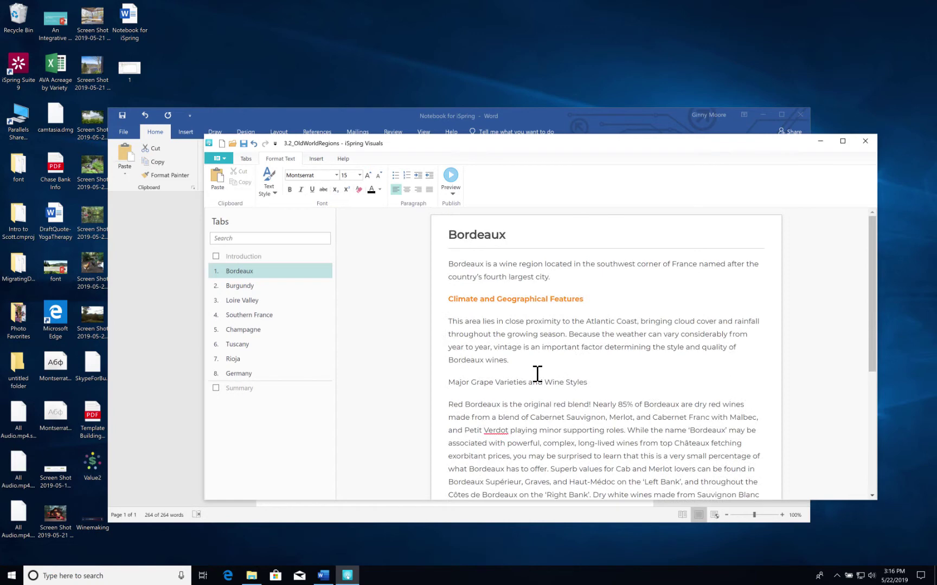
scroll(537, 374, down, 5)
right_click(455, 297)
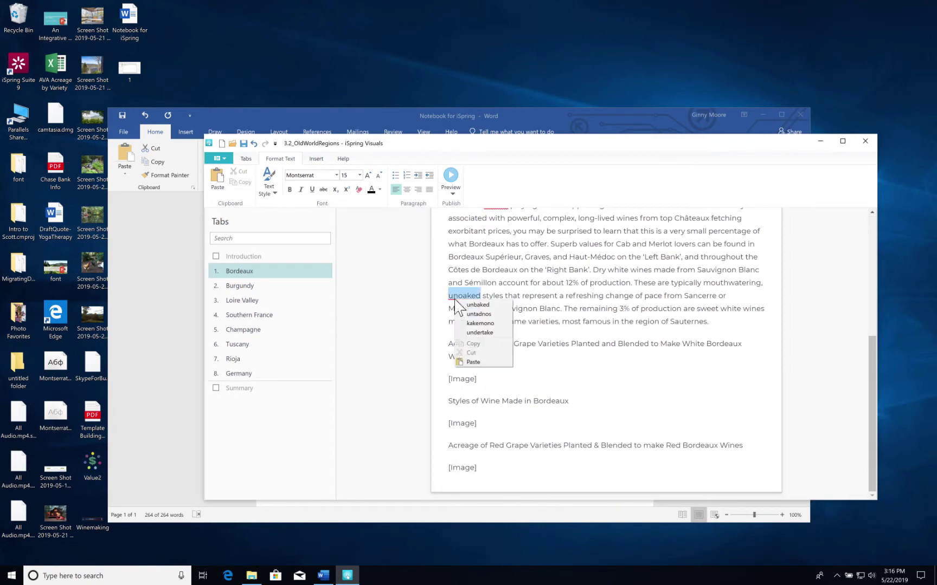
click(539, 283)
scroll(558, 271, up, 5)
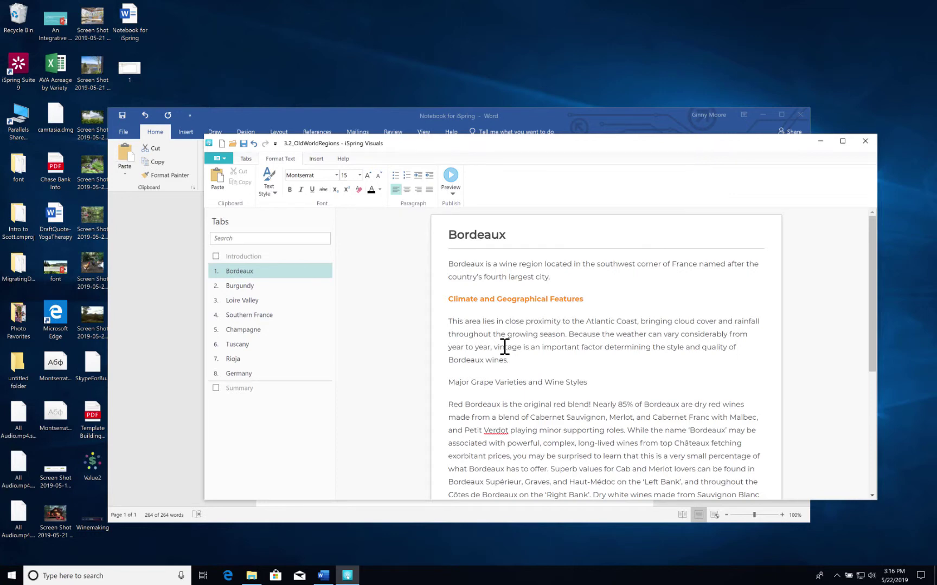
scroll(488, 325, down, 5)
scroll(471, 277, up, 2)
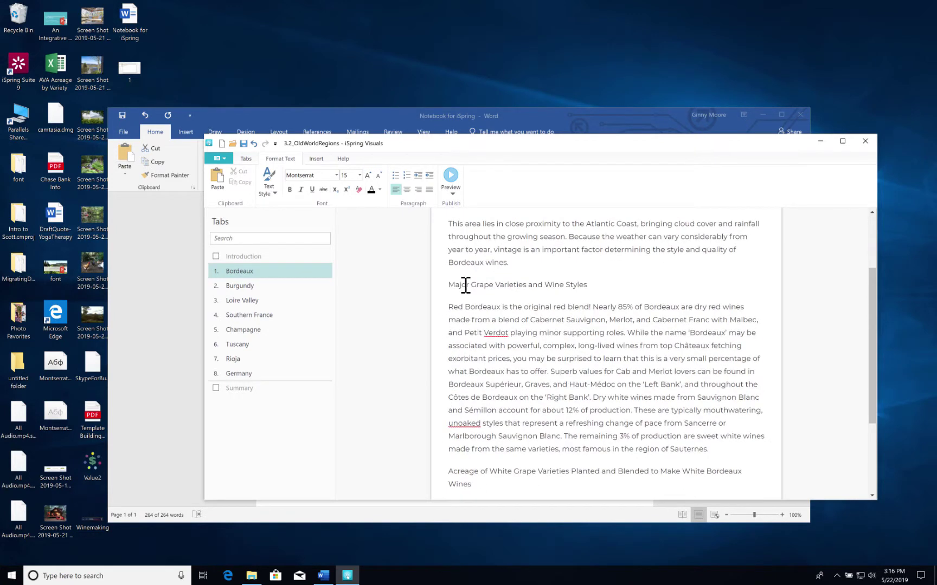
double_click(465, 287)
scroll(460, 309, up, 3)
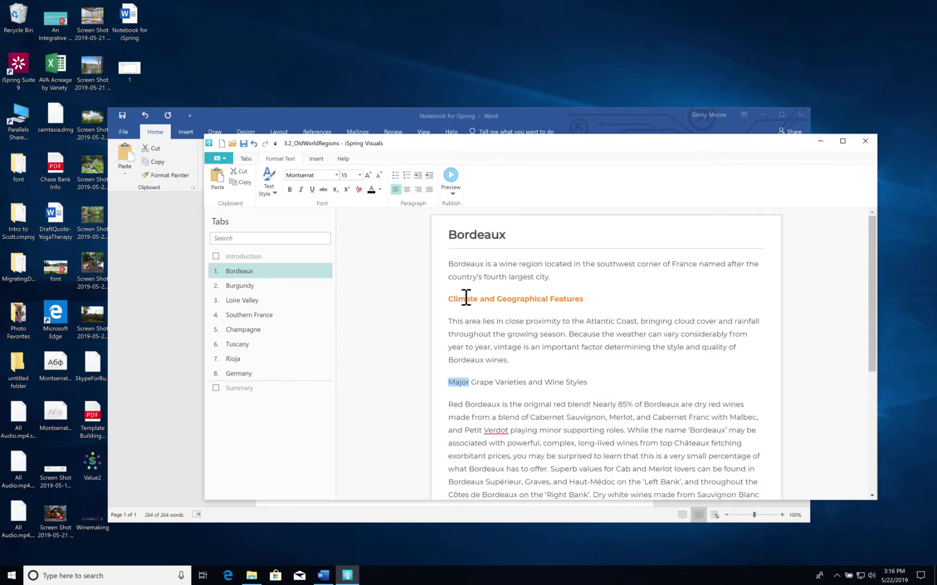
double_click(464, 299)
Save the 3.2_OldWorldRegions interaction
click(219, 159)
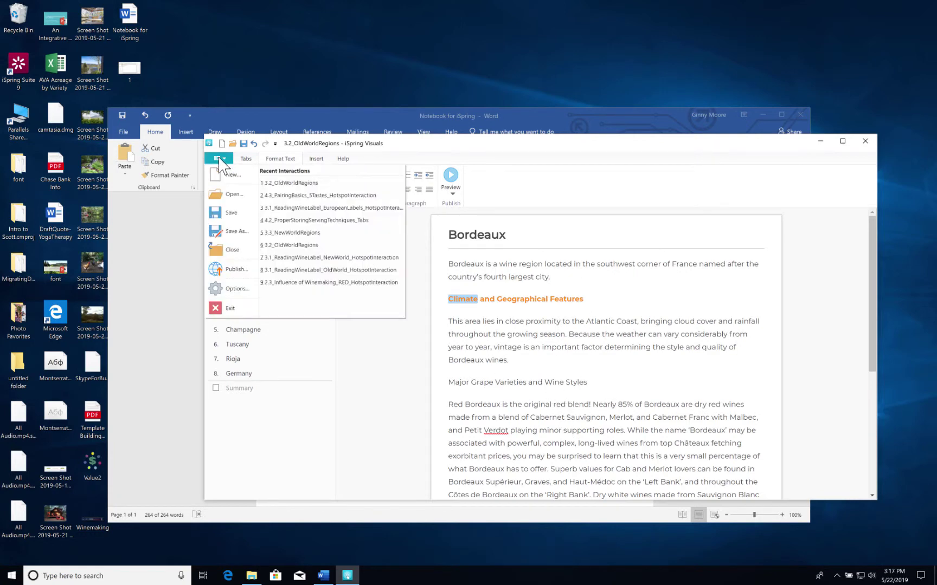
click(233, 214)
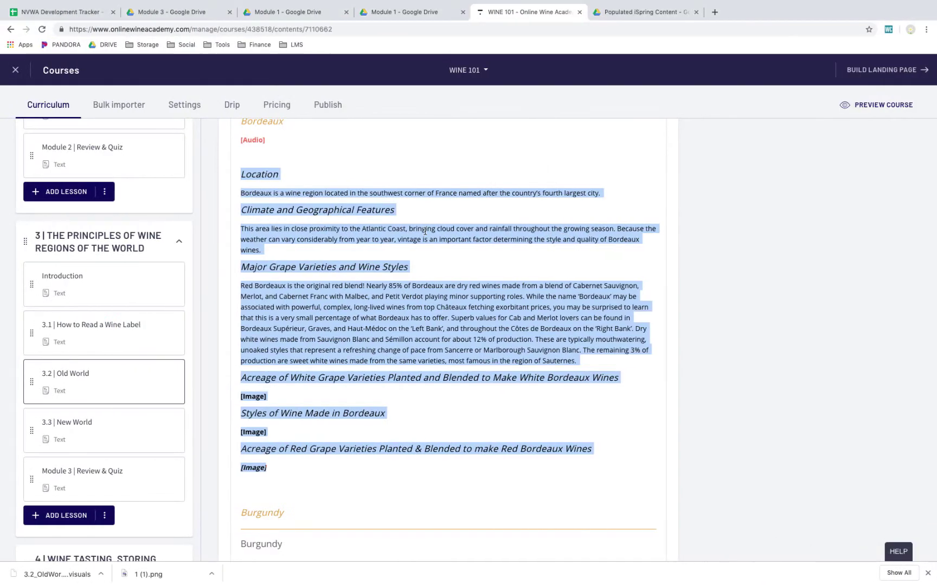
In the NVWA Development Tracker in the browser, open the linked folder for populated templates of 3.2 - Old World
click(57, 13)
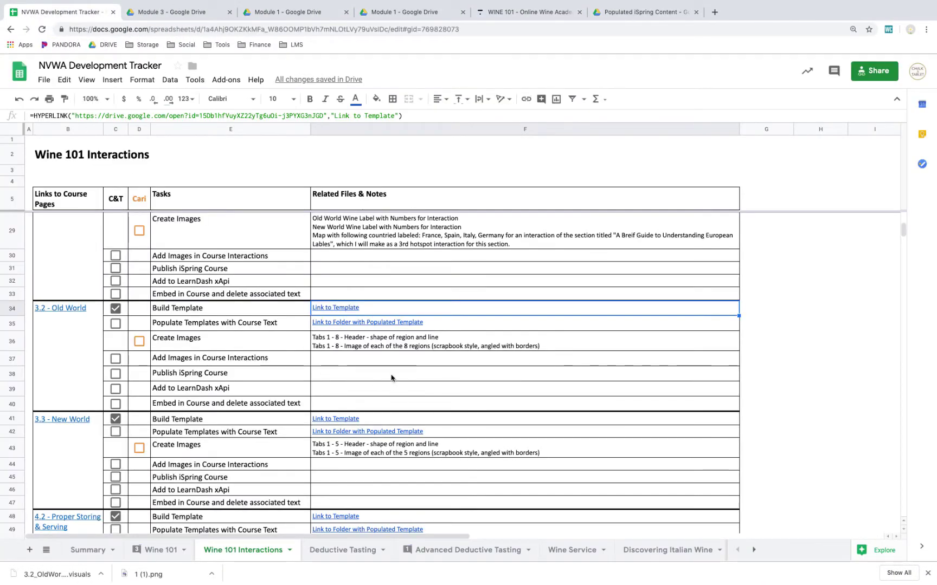
scroll(356, 362, down, 1)
click(344, 285)
right_click(344, 286)
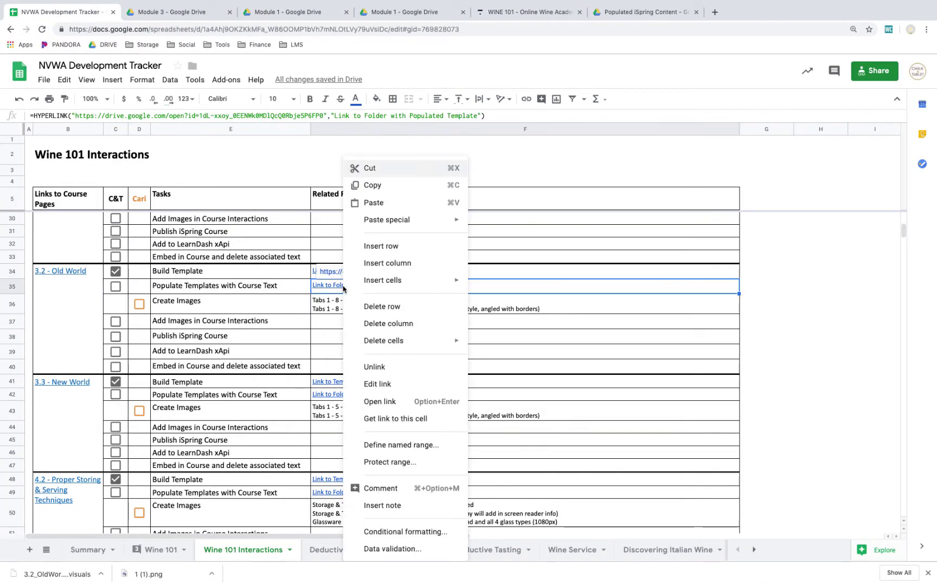
click(330, 275)
click(330, 273)
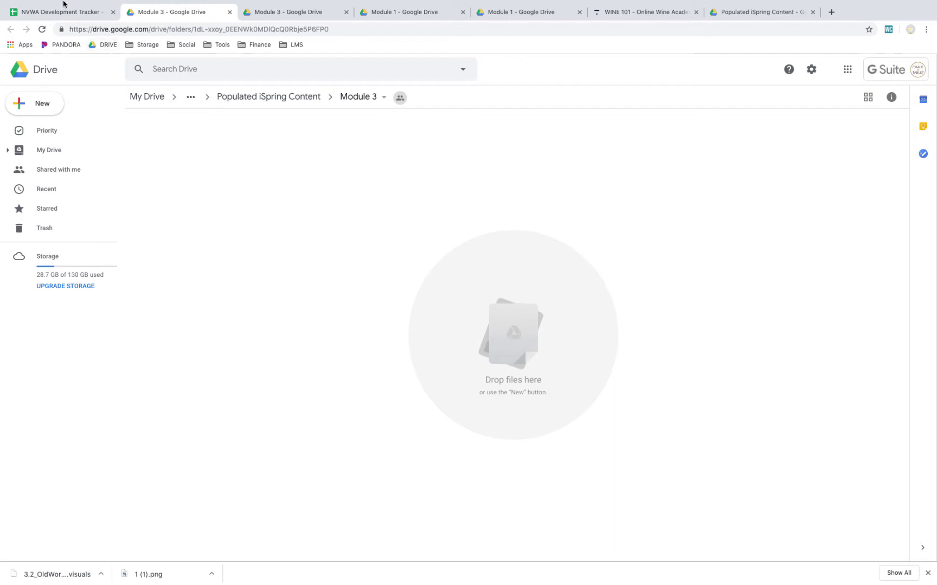
Return to the NVWA Development Tracker and view the Wine 101 Interactions tasks starting from 1.2 - Wine Styles
mouse_move(64, 2)
click(60, 33)
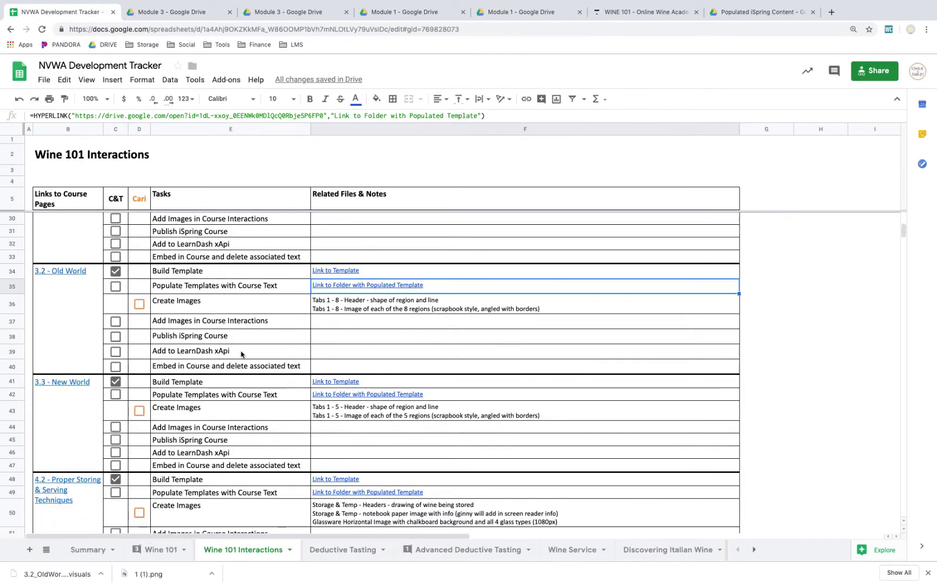
scroll(187, 352, up, 10)
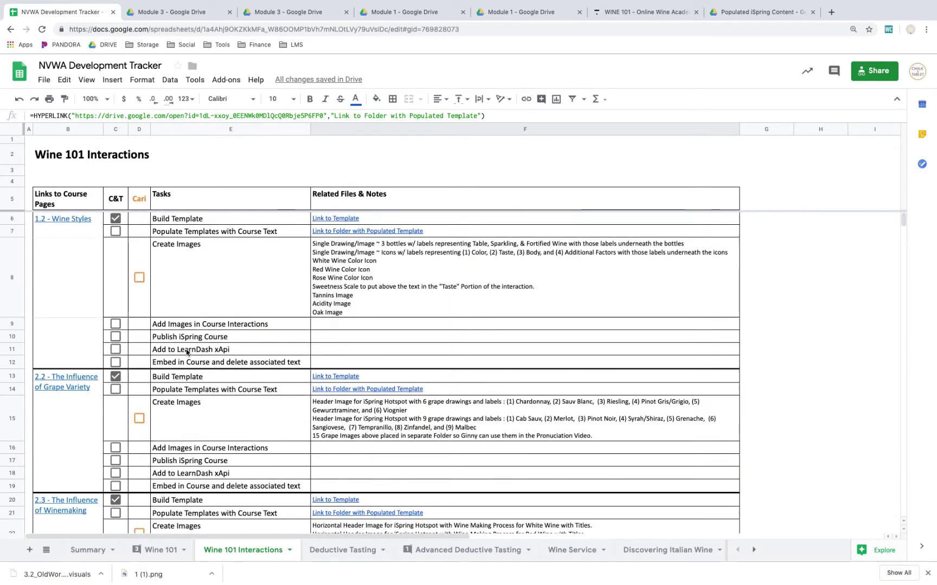